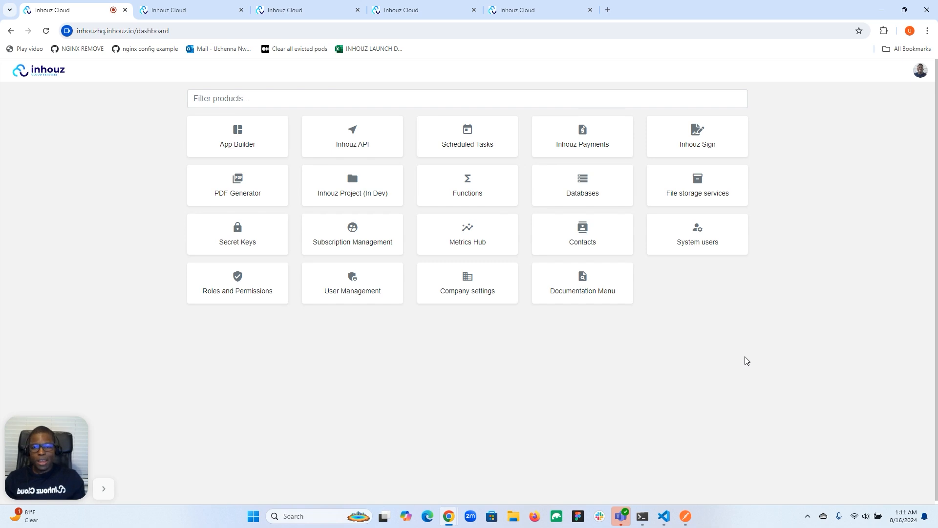
# - Look over the functions list, the inhouz-sign-test API endpoints and the Inhouz Sign documents
pyautogui.click(171, 9)
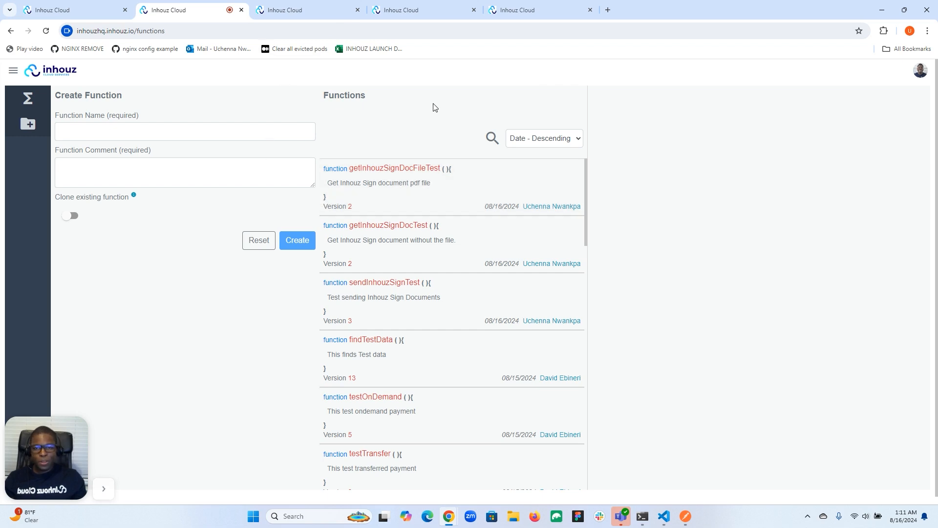
pyautogui.click(425, 10)
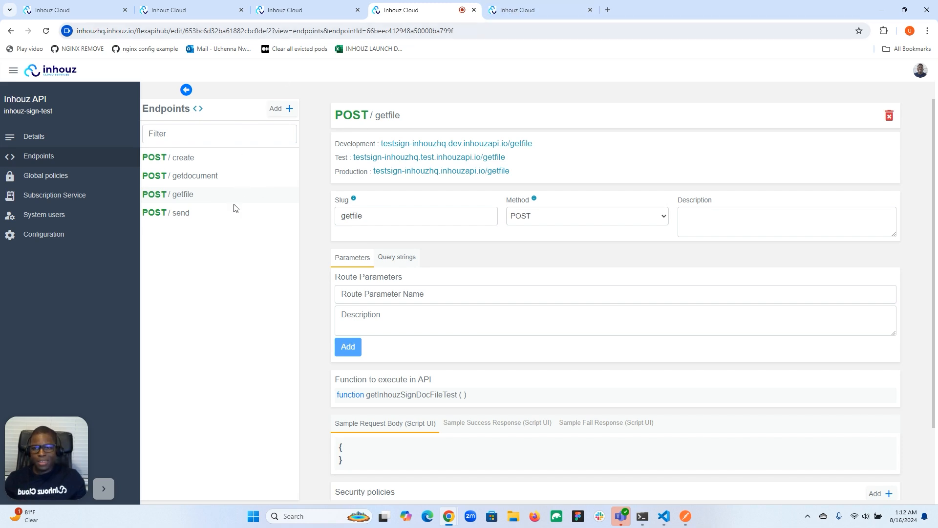
pyautogui.click(304, 15)
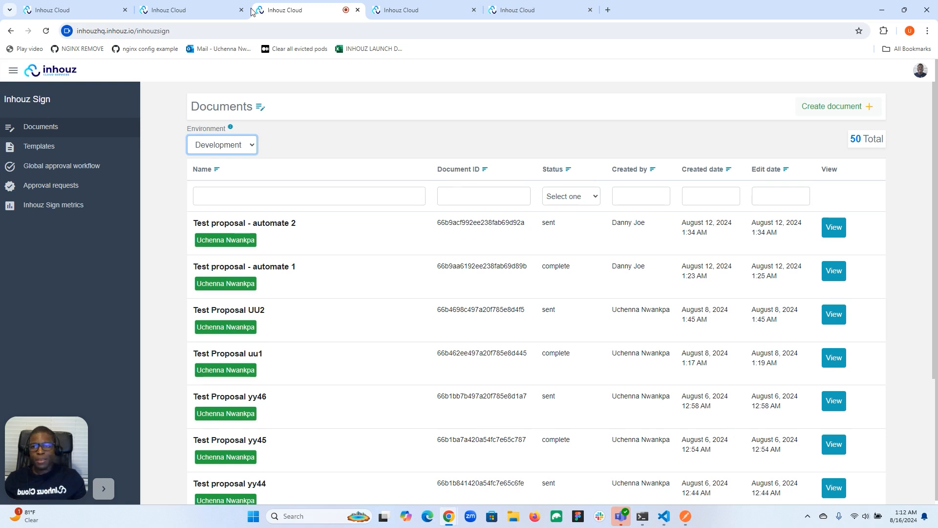
# - Create a function named cancelInhouzSignTest with the comment "Cancels an Inhouz Sign document"
pyautogui.click(191, 9)
pyautogui.click(125, 138)
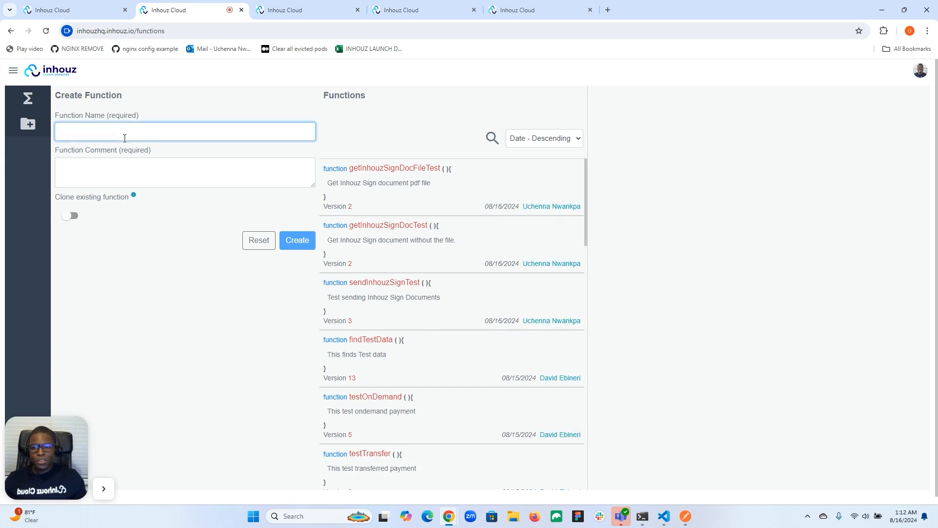
pyautogui.write('ca')
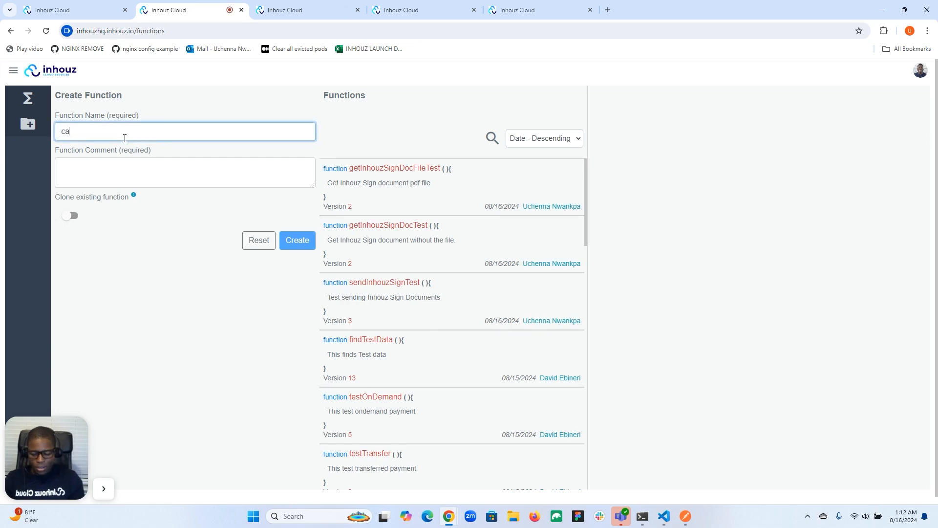
pyautogui.write('ncelInhouz')
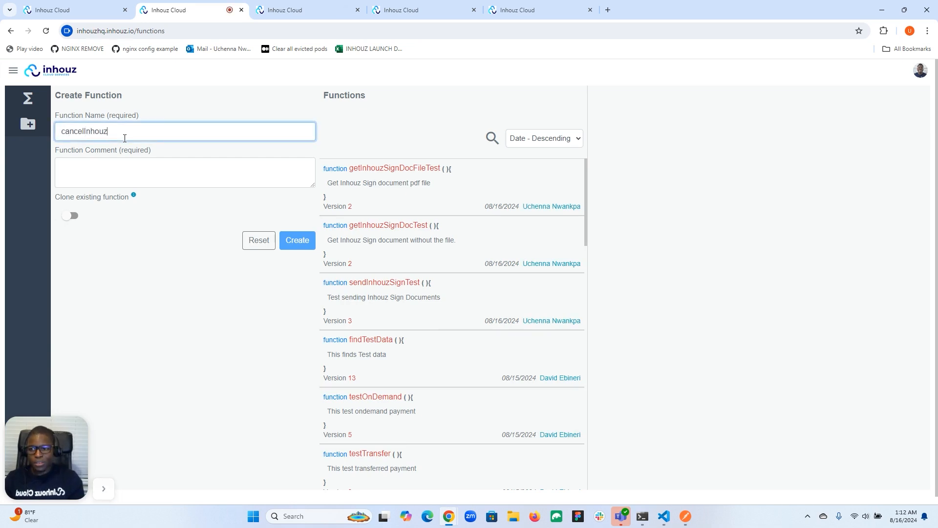
pyautogui.write('SignTest')
pyautogui.click(122, 167)
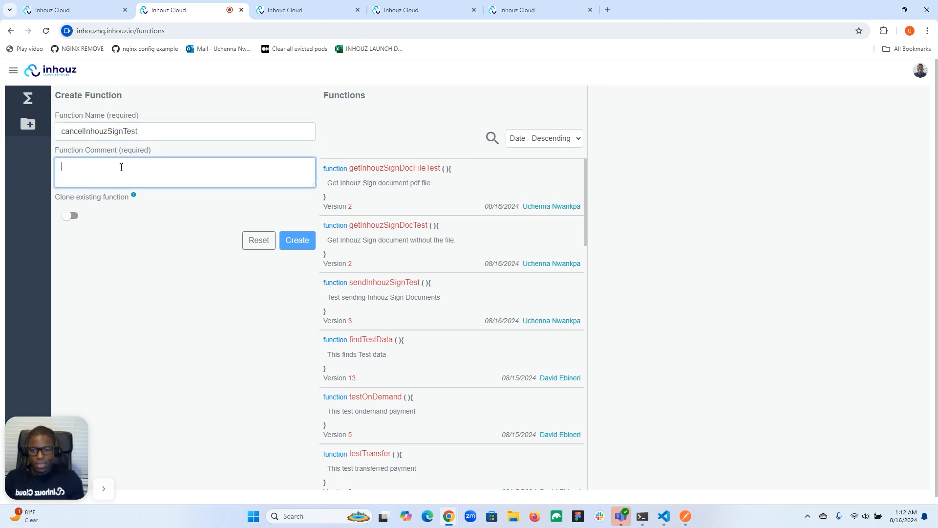
pyautogui.write('Cancels an Inhouz Sign document')
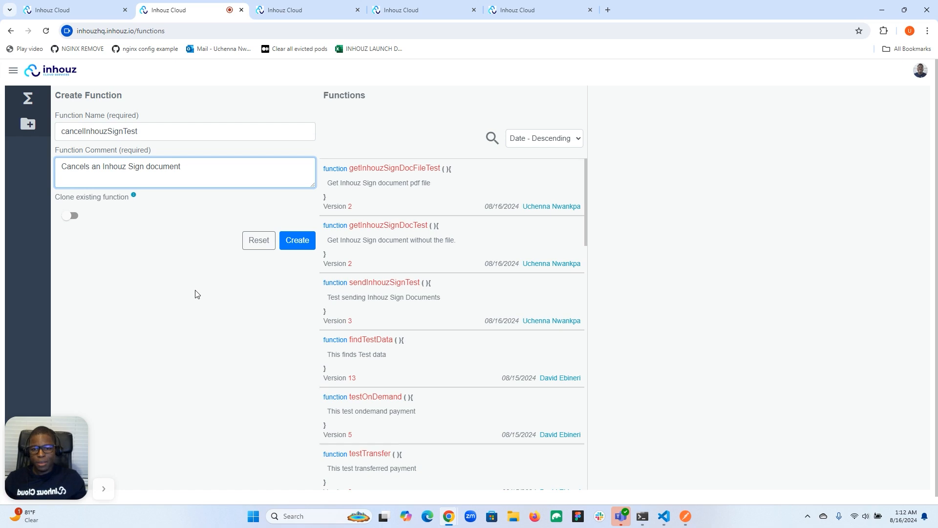
pyautogui.click(291, 240)
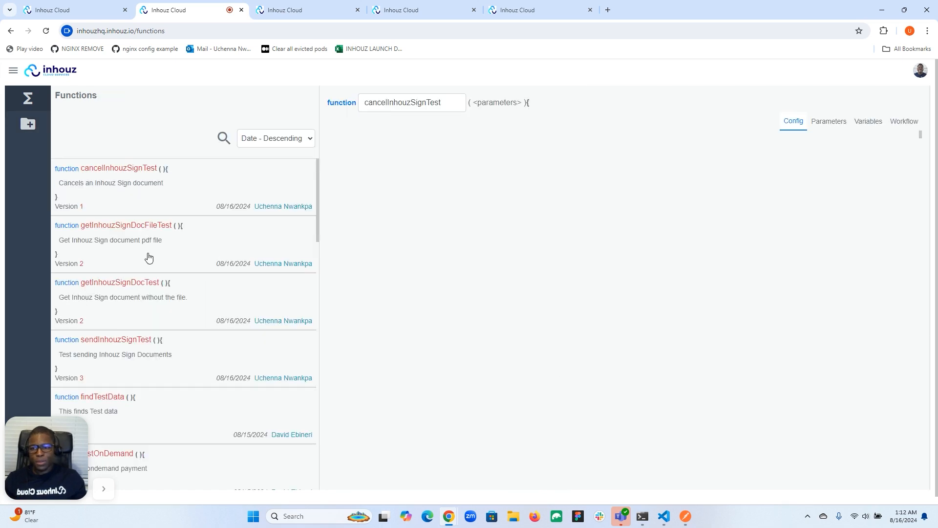
# - Add a workflow with the comment "logic" to the cancelInhouzSignTest function
pyautogui.click(908, 122)
pyautogui.click(660, 148)
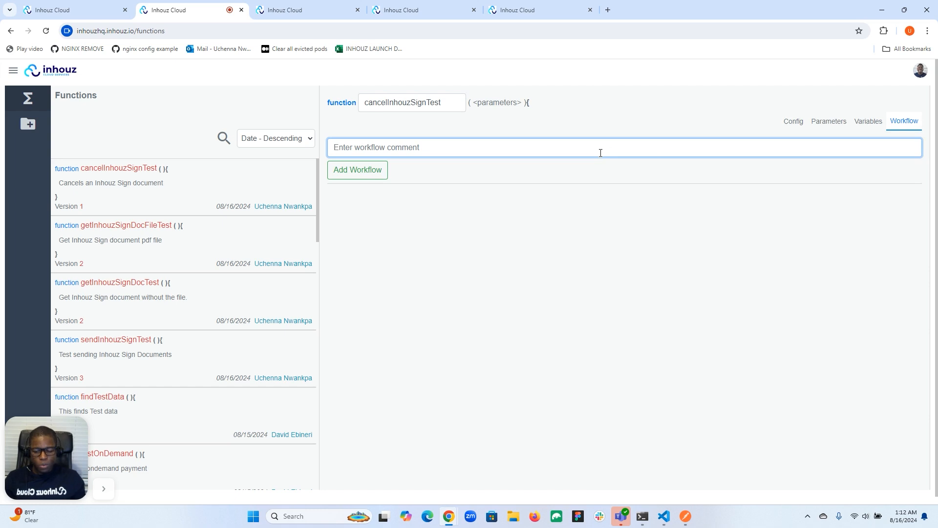
pyautogui.write('logic')
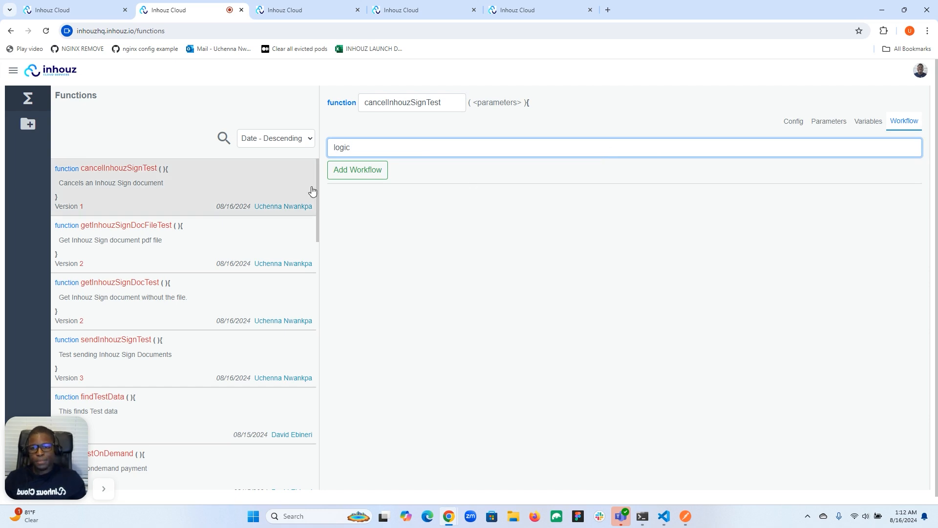
pyautogui.click(374, 171)
# - Add a step to the logic workflow that runs the "Cancel an Inhouz Sign document" operation
pyautogui.click(895, 105)
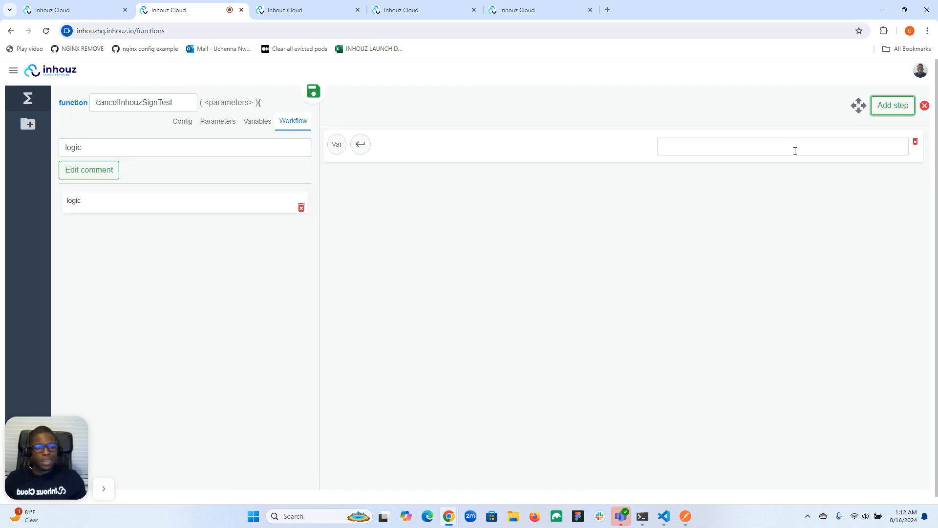
pyautogui.click(796, 152)
pyautogui.write('sign')
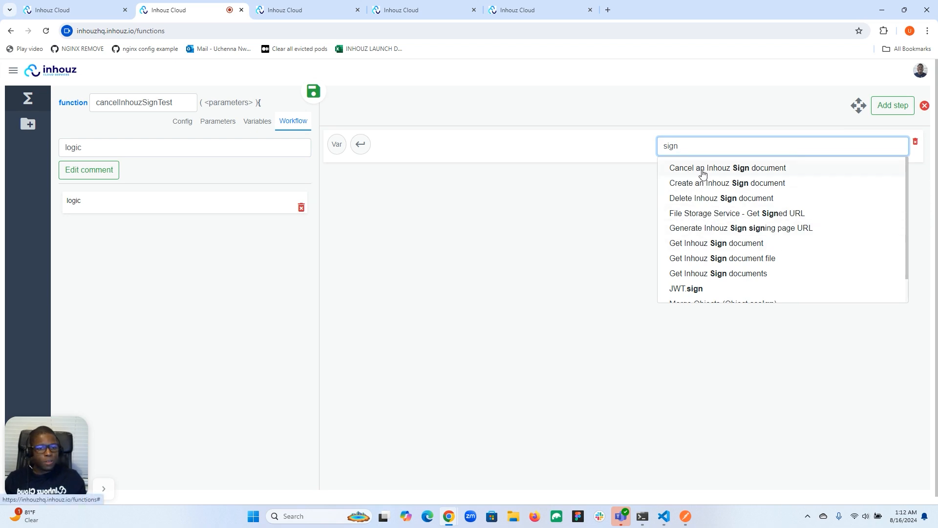
pyautogui.click(733, 175)
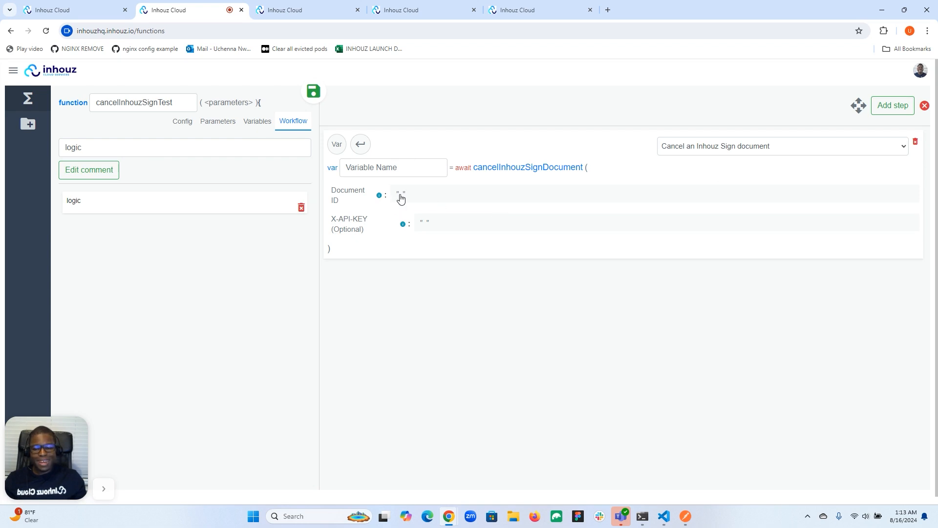
# - Review the function's configuration and its system-generated parameters, down to requestBody
pyautogui.click(183, 122)
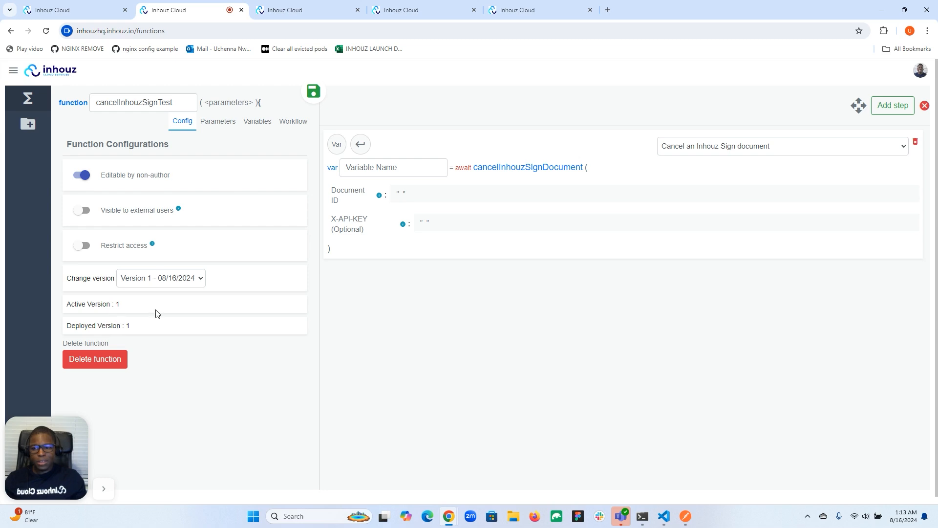
pyautogui.click(216, 127)
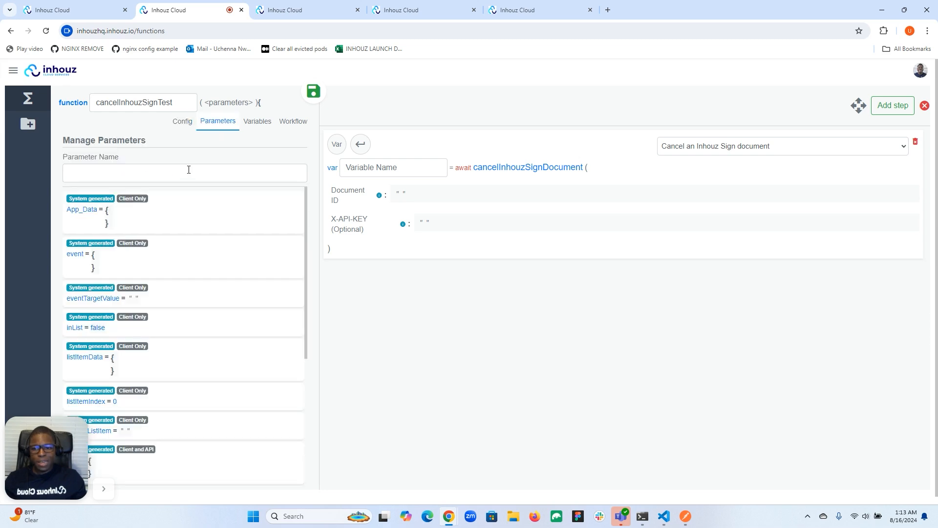
pyautogui.moveTo(28, 441); pyautogui.dragTo(29, 299)
pyautogui.scroll(-5, 178, 386)
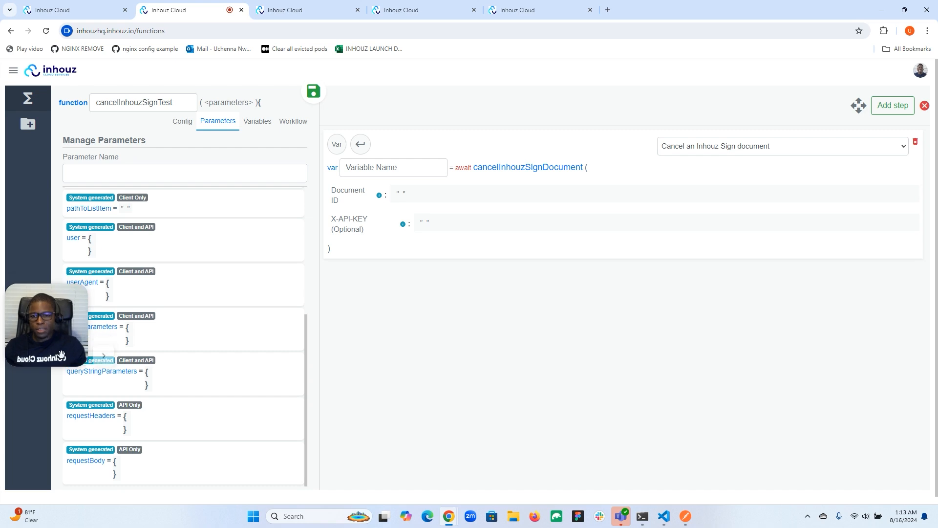
pyautogui.moveTo(42, 326); pyautogui.dragTo(40, 415)
# - Store the cancel step's result in the variable cancelResponse and set its Document ID to the code PARAMETER.requestBody.documentId
pyautogui.click(401, 175)
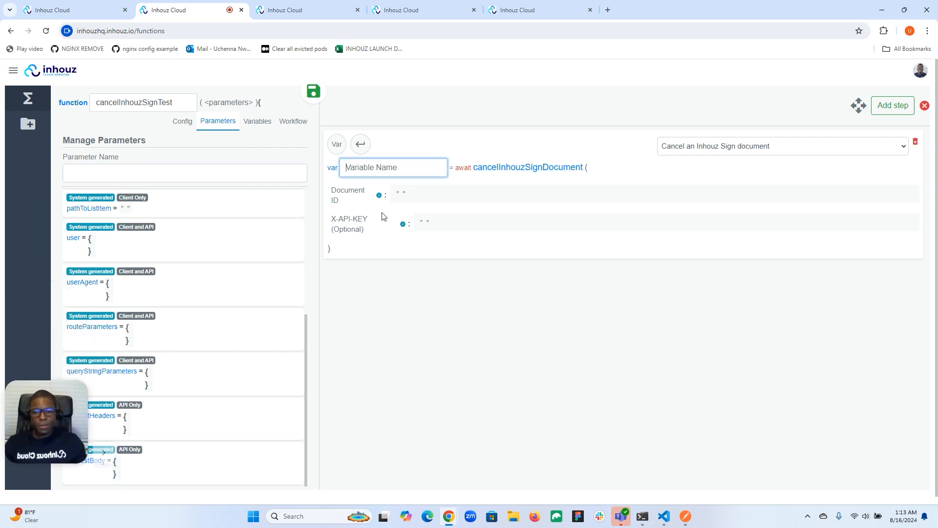
pyautogui.write('cancel')
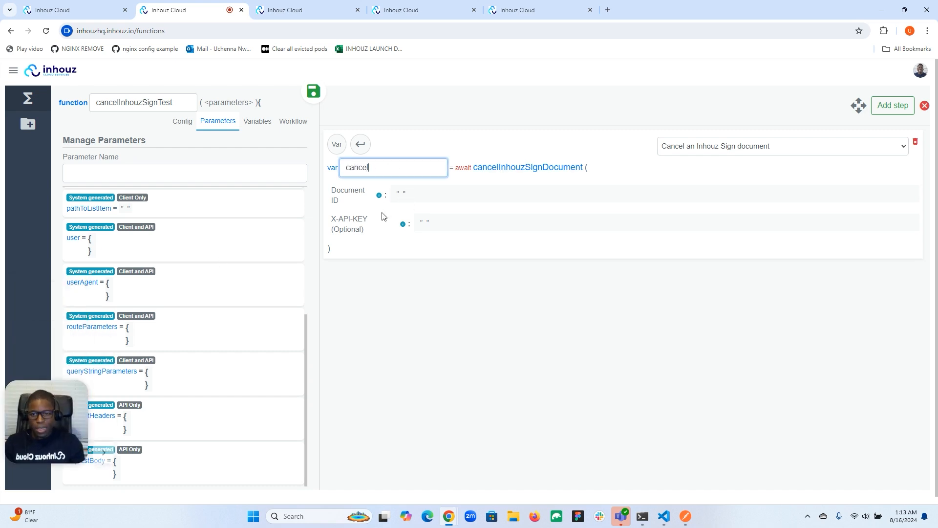
pyautogui.write('Response')
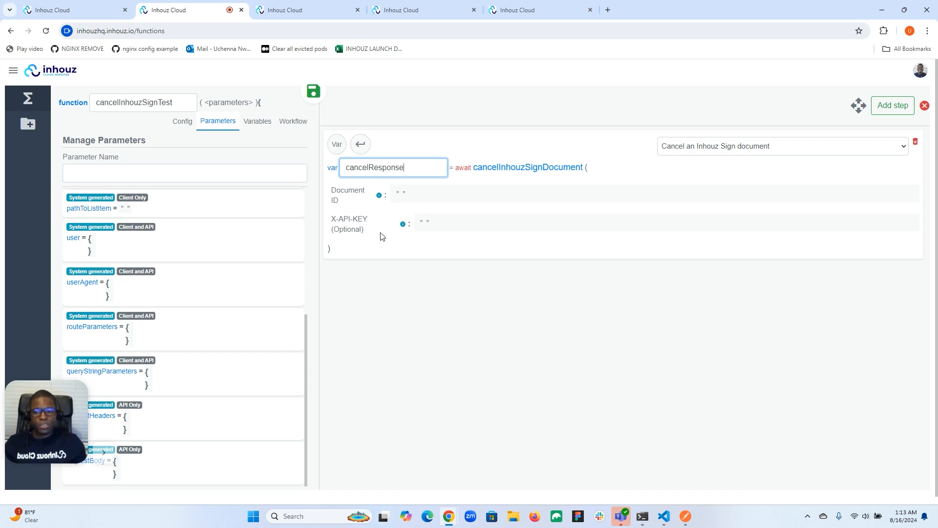
pyautogui.click(403, 195)
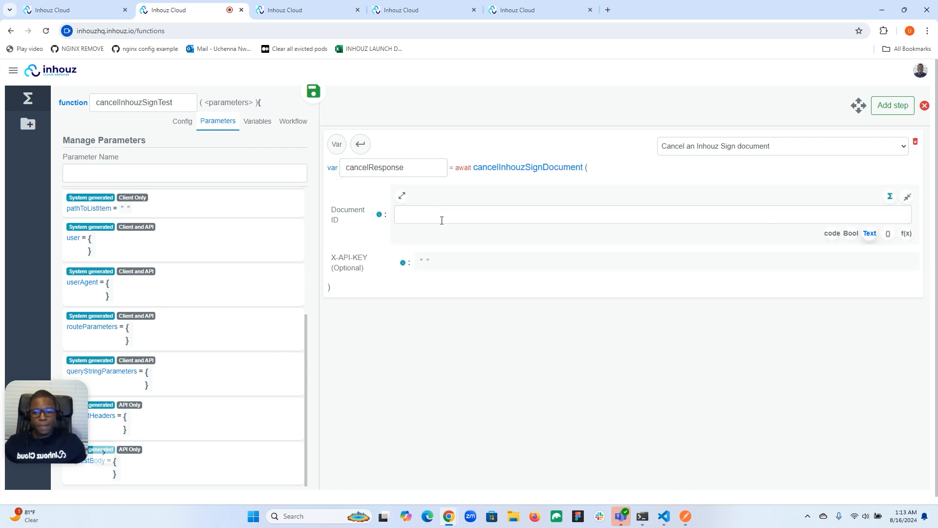
pyautogui.click(832, 233)
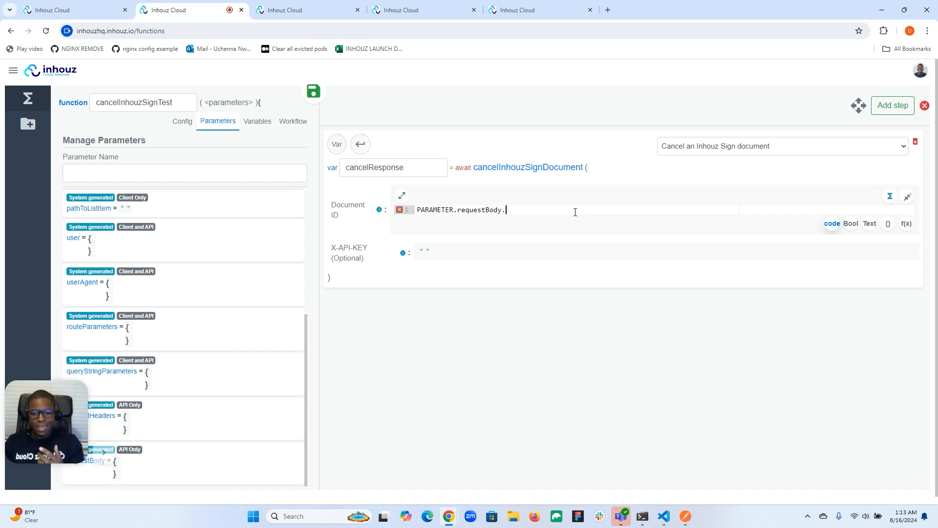
pyautogui.write('ocumentId')
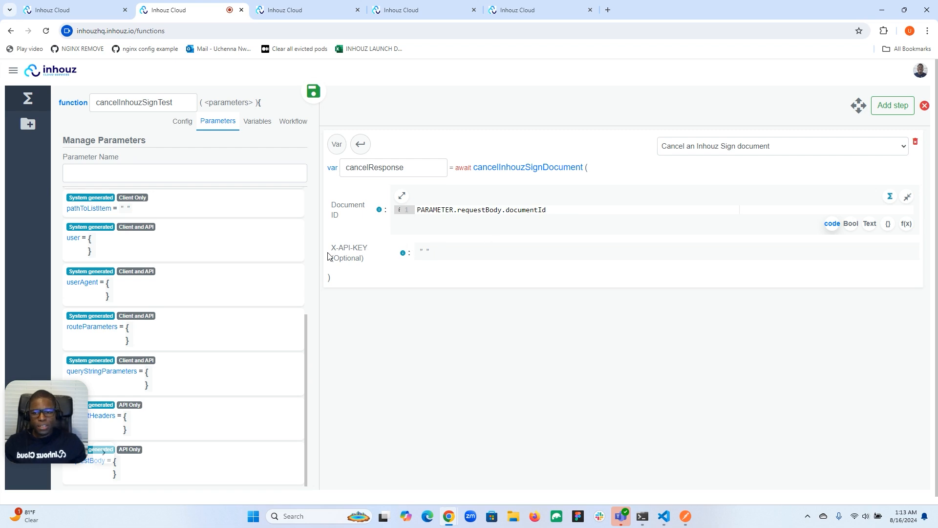
# - Check the system users and the inhouz-sign-test API's public exposure setting, and return to the cancel step's optional X-API-KEY field
pyautogui.click(520, 11)
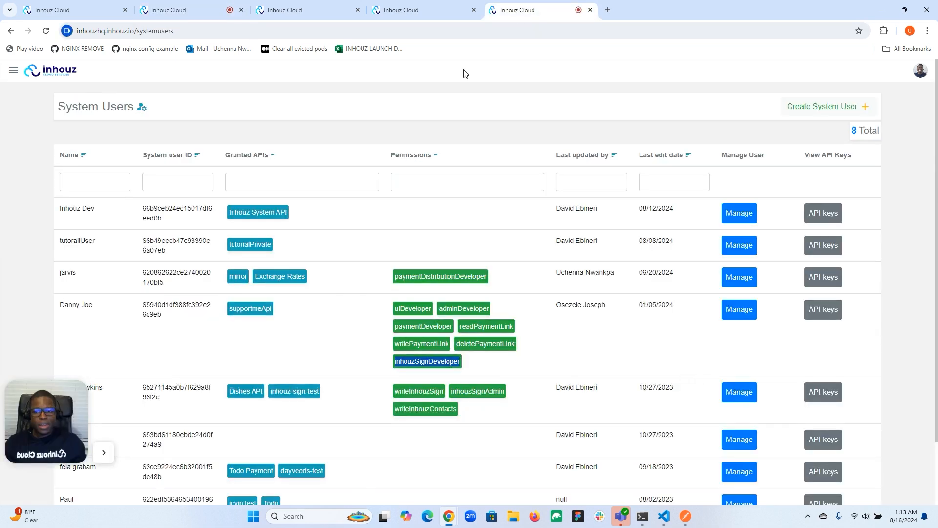
pyautogui.click(438, 7)
pyautogui.click(53, 138)
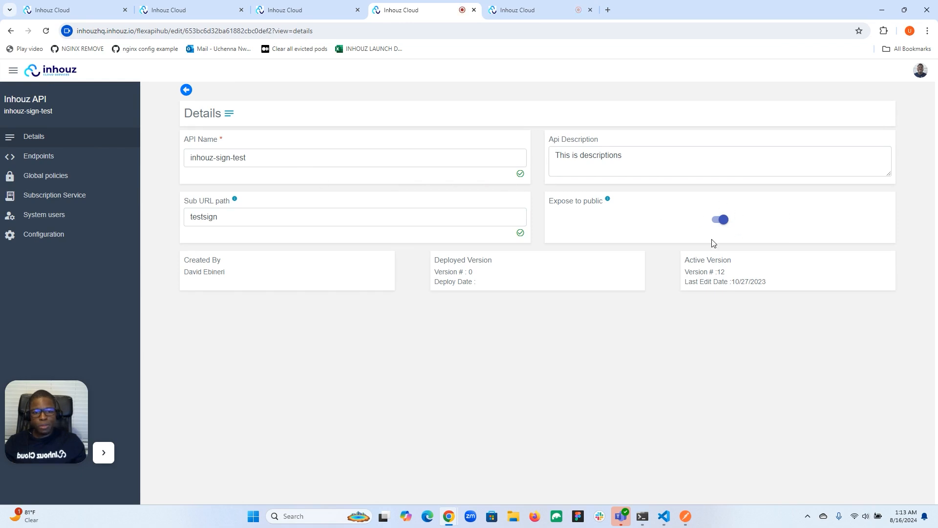
pyautogui.moveTo(706, 206)
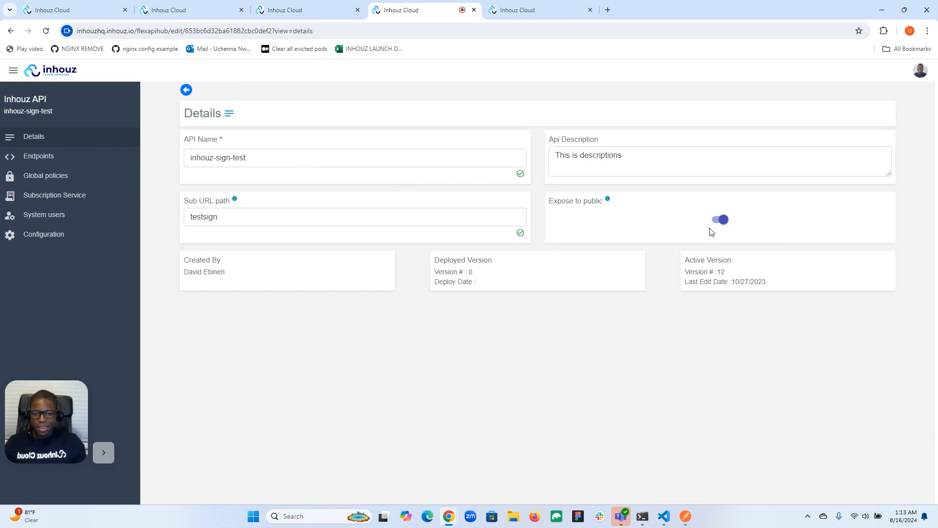
pyautogui.click(308, 11)
pyautogui.click(217, 11)
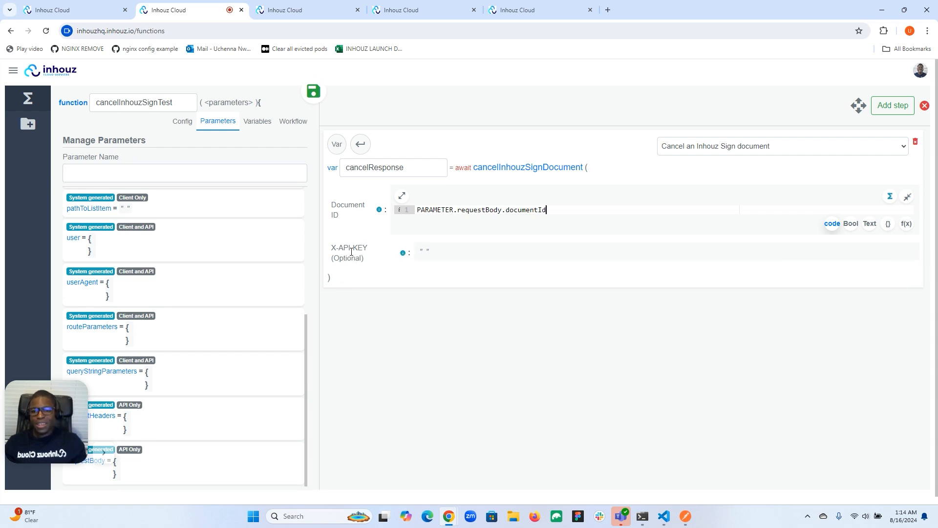
pyautogui.moveTo(351, 251)
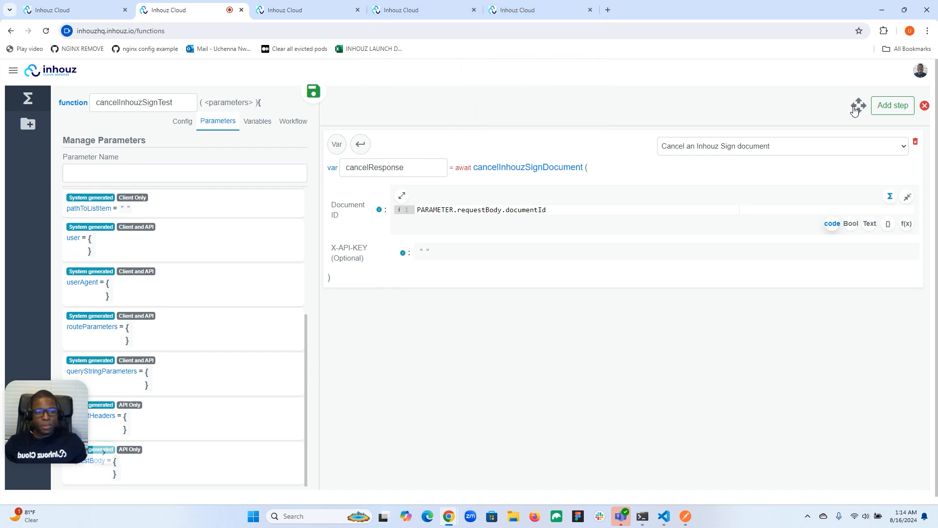
# - Add an empty second step to the logic workflow
pyautogui.click(893, 106)
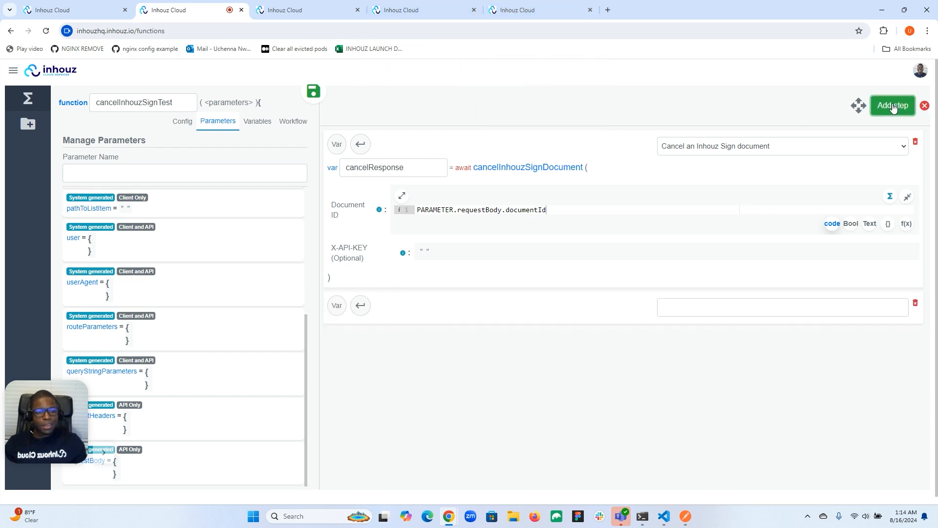
# - Examine the Inhouz Sign permissions granted to the system users, and return to the cancelInhouzSignTest function
pyautogui.click(441, 9)
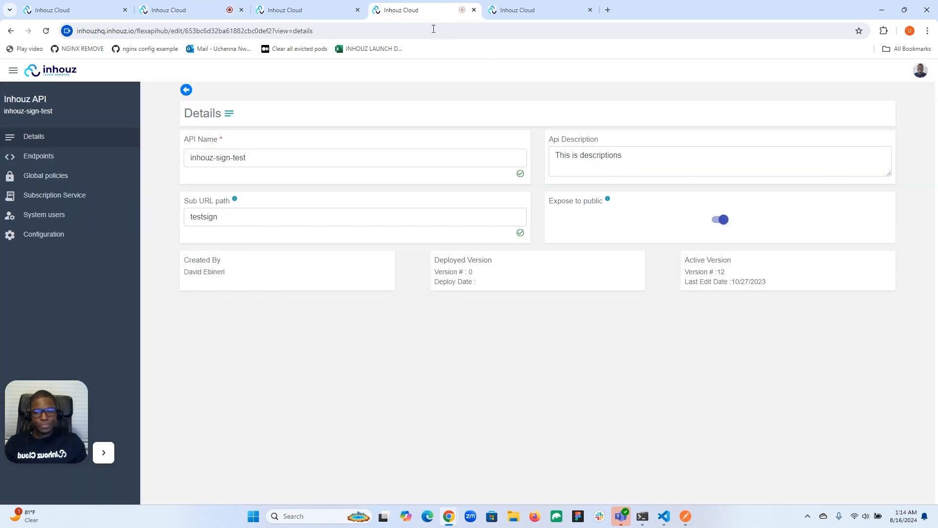
pyautogui.click(304, 7)
pyautogui.click(533, 10)
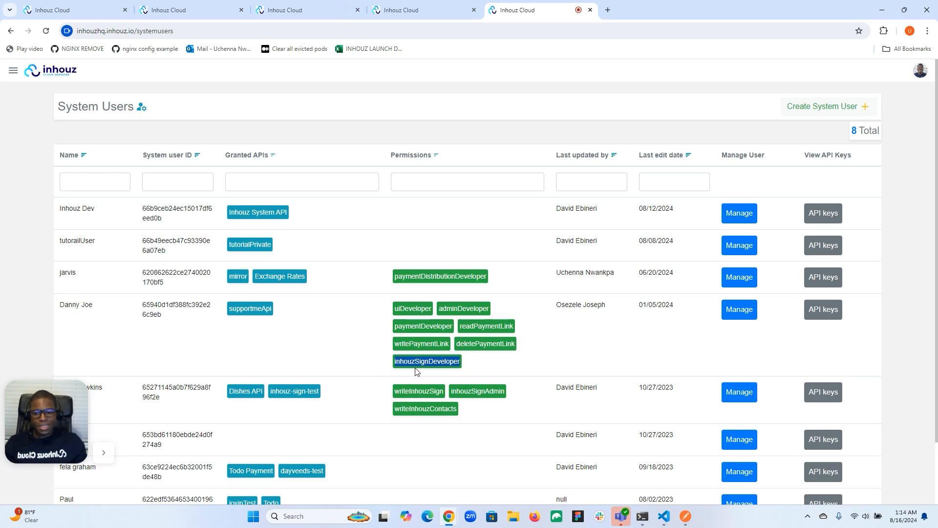
pyautogui.click(481, 366)
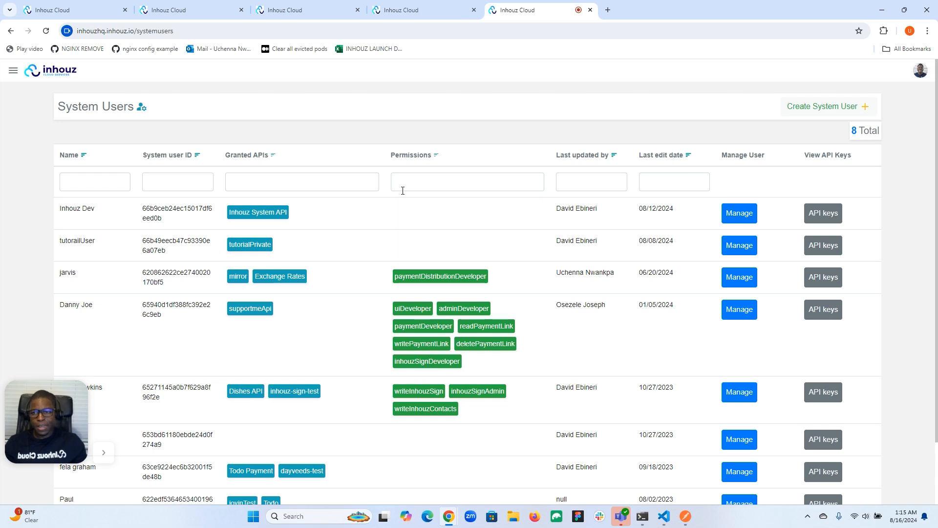
pyautogui.click(294, 10)
pyautogui.click(179, 7)
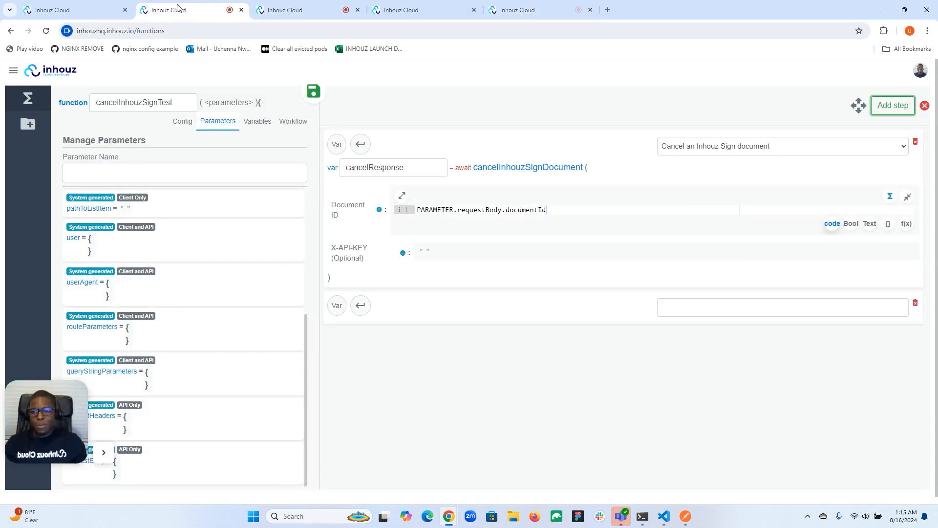
# - Make the new step get the first listed system user's API key and store it in the variable api_key
pyautogui.click(685, 307)
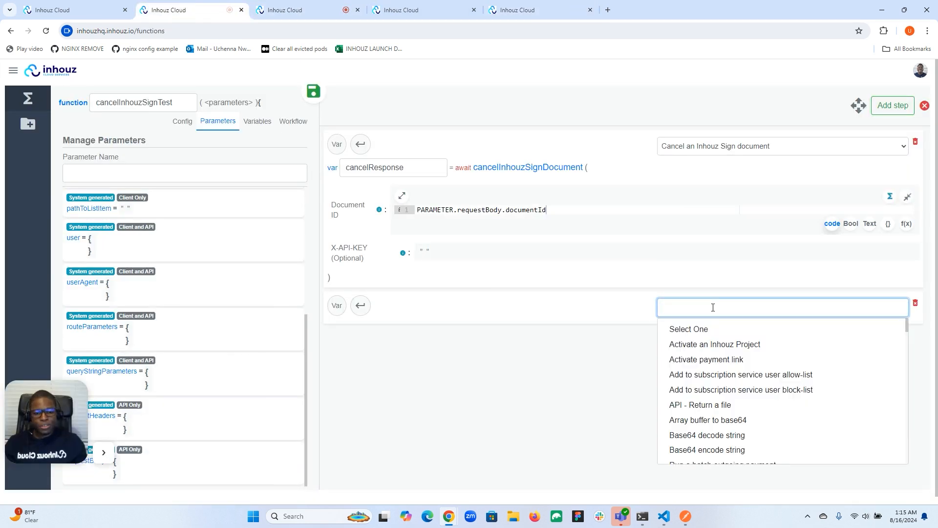
pyautogui.write('sys')
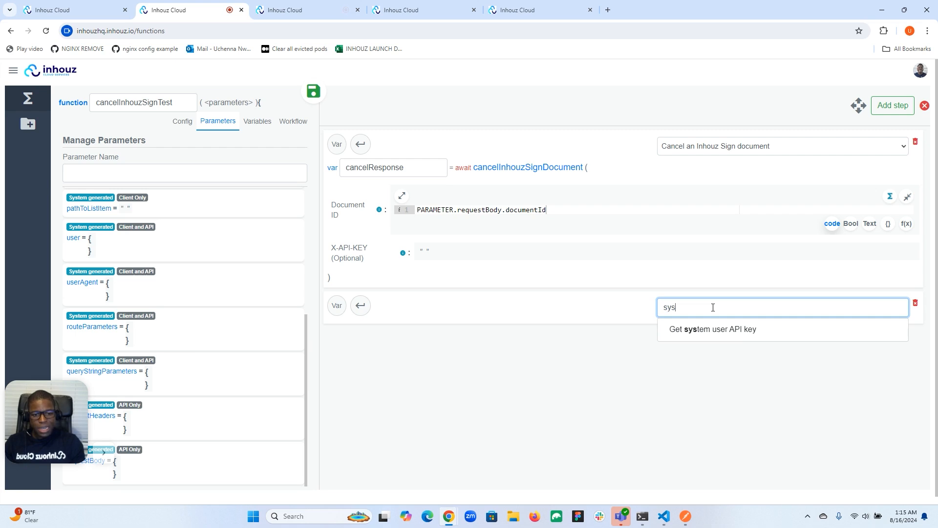
pyautogui.click(712, 329)
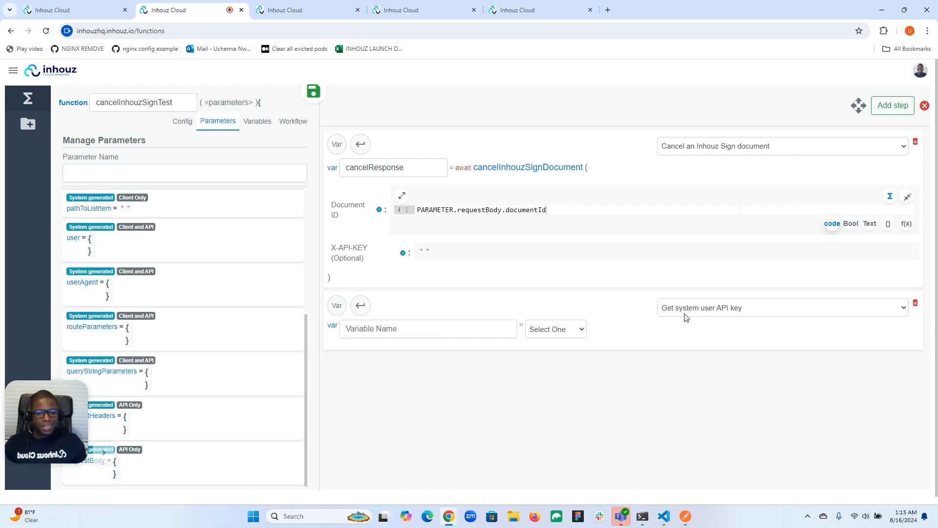
pyautogui.click(451, 329)
pyautogui.write('api_key')
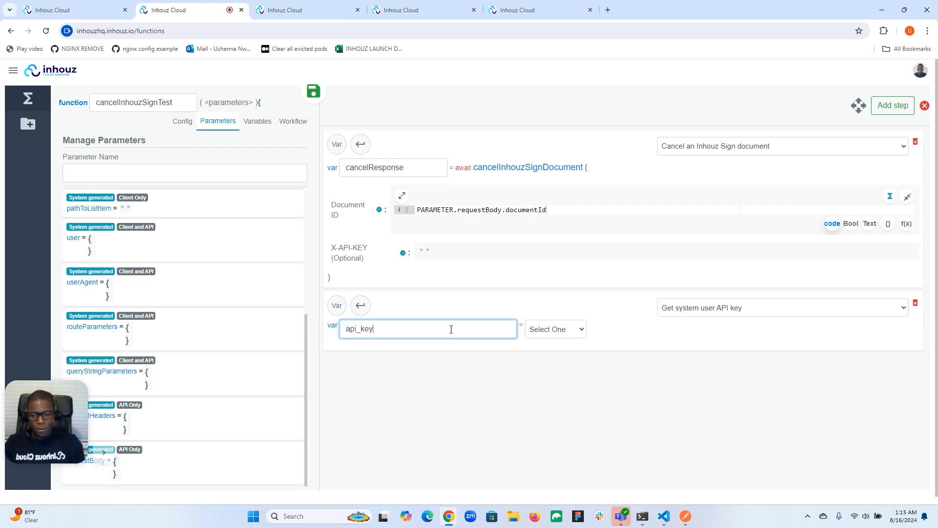
pyautogui.click(564, 328)
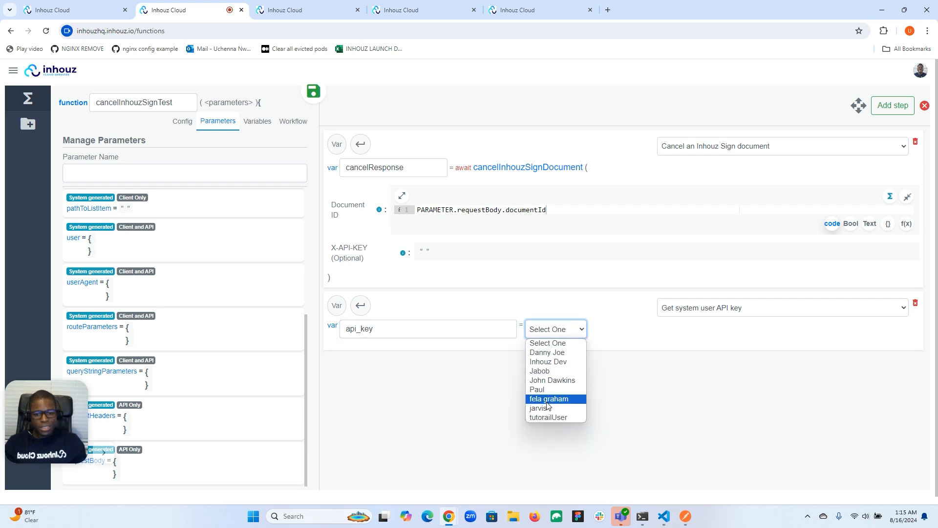
pyautogui.click(547, 353)
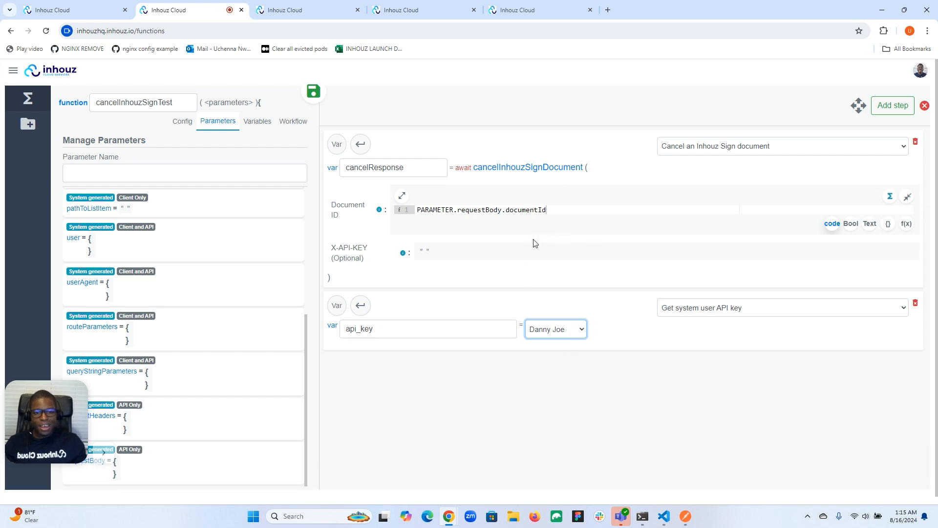
# - Move the system user API key step above the cancel step, and set the cancel step's X-API-KEY to api_key
pyautogui.click(855, 107)
pyautogui.moveTo(654, 241); pyautogui.dragTo(621, 177)
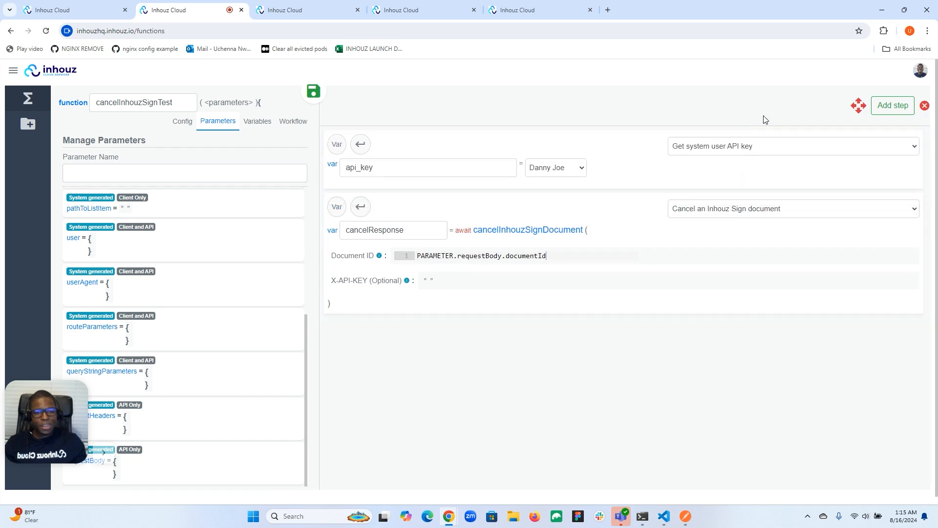
pyautogui.click(859, 106)
pyautogui.click(423, 287)
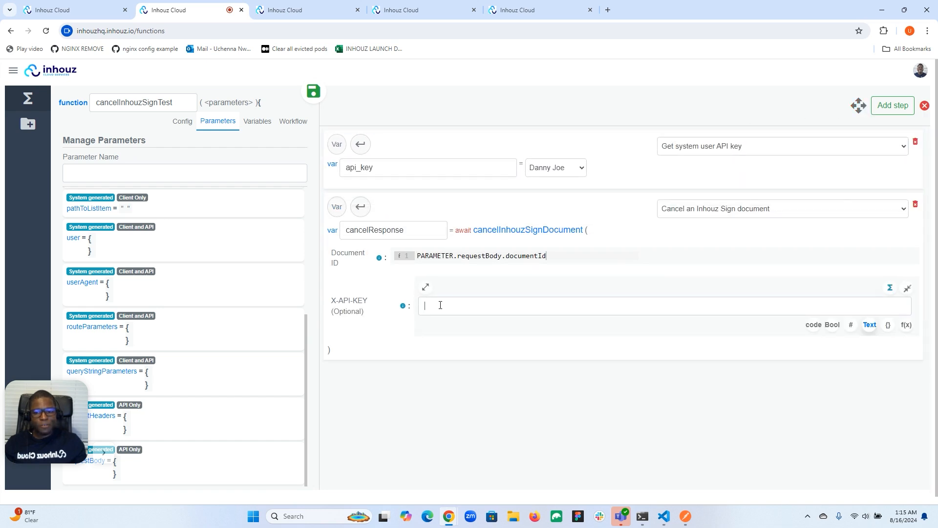
pyautogui.write('api_key')
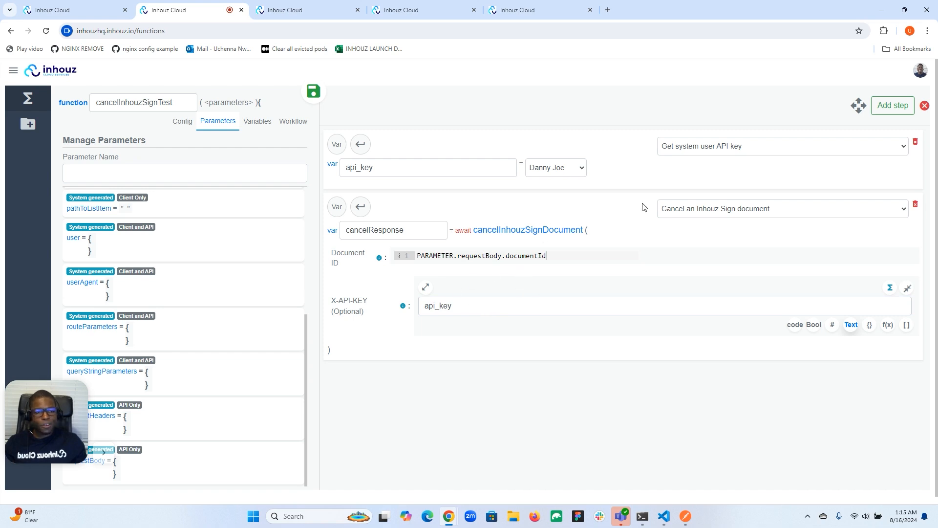
# - Add a final return step to the function that returns the variable cancelResponse
pyautogui.click(898, 106)
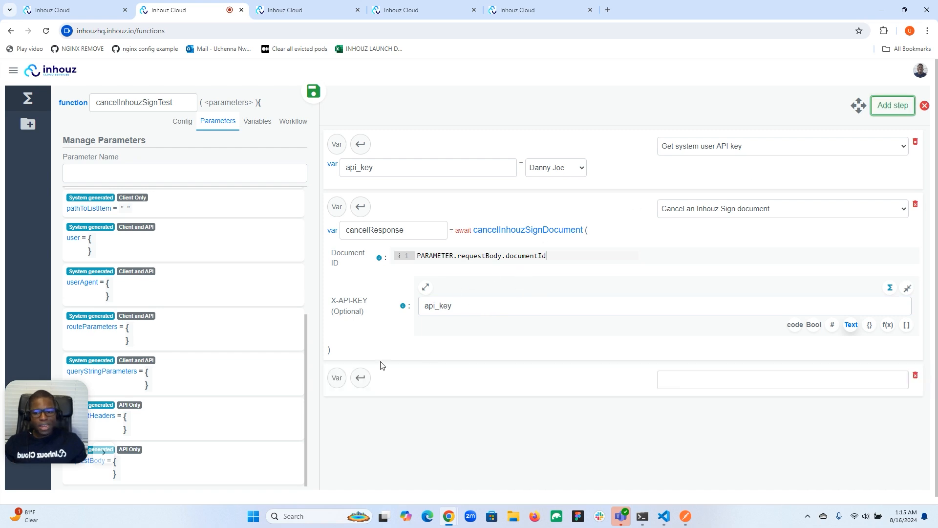
pyautogui.click(360, 378)
pyautogui.click(364, 401)
pyautogui.click(409, 422)
pyautogui.write('cancelResponse')
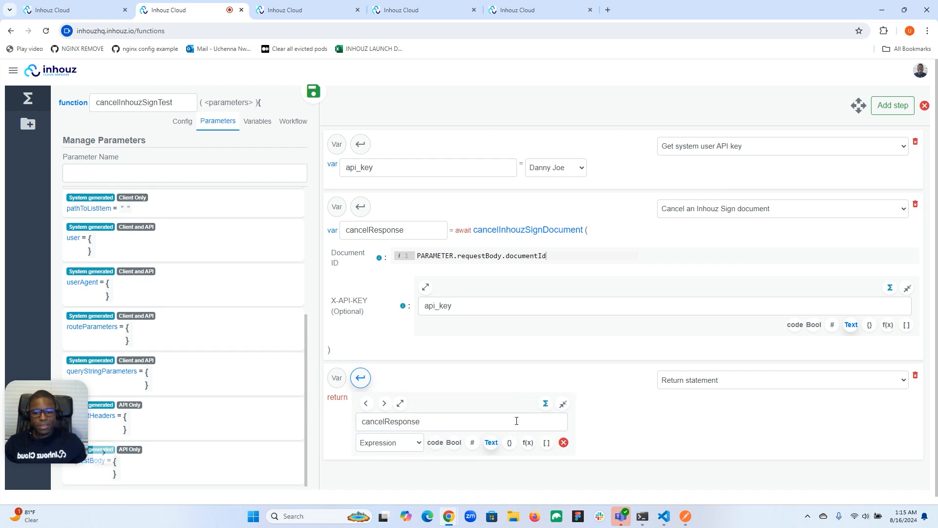
pyautogui.click(563, 404)
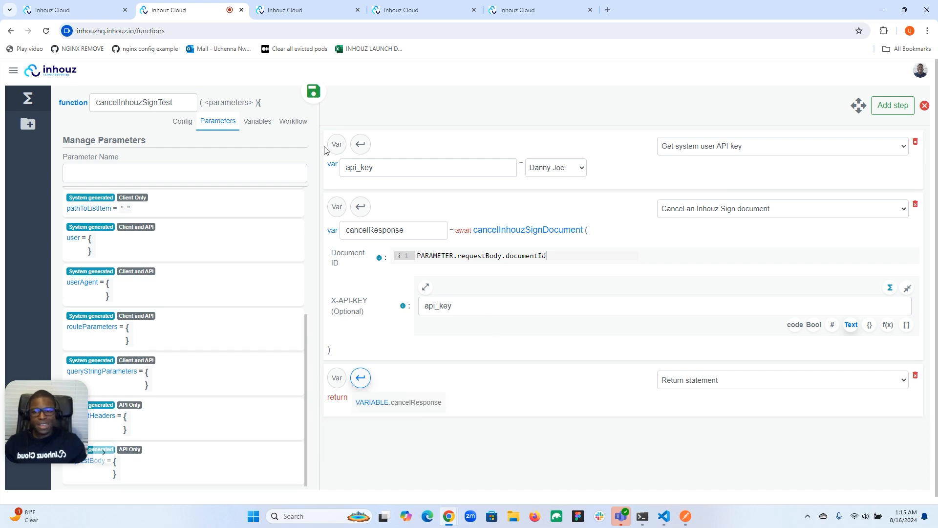
# - Save the cancelInhouzSignTest function and deploy its active version
pyautogui.click(315, 95)
pyautogui.click(183, 122)
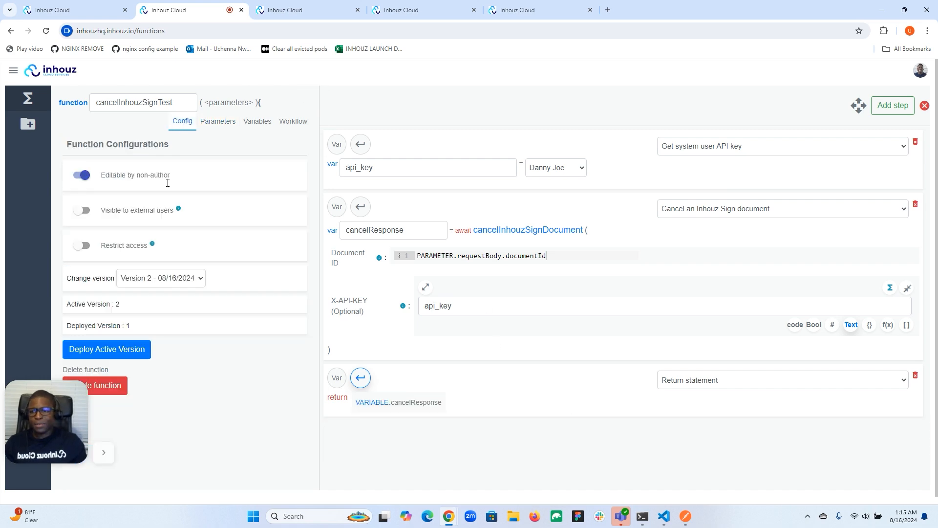
pyautogui.click(98, 355)
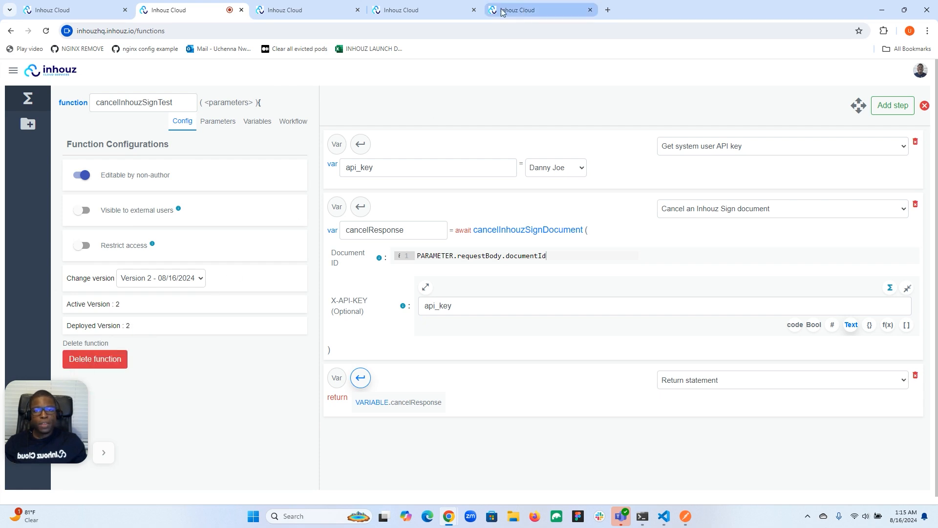
# - Add a POST endpoint with the slug cancel to the inhouz-sign-test API
pyautogui.click(424, 7)
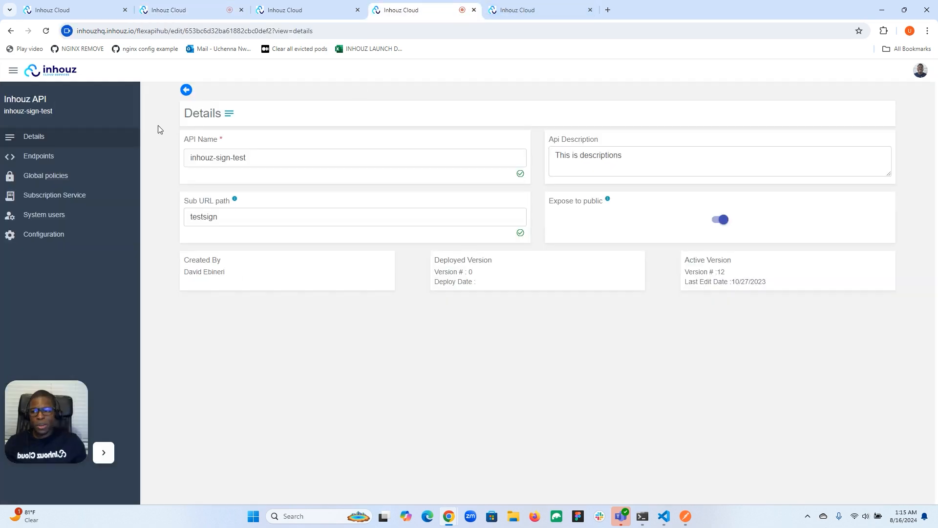
pyautogui.click(77, 157)
pyautogui.click(277, 109)
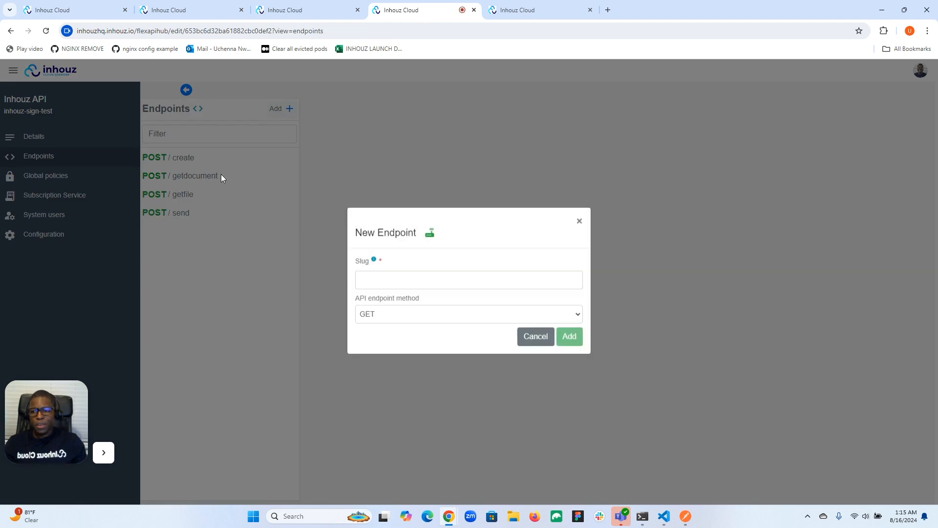
pyautogui.click(407, 281)
pyautogui.write('cancel')
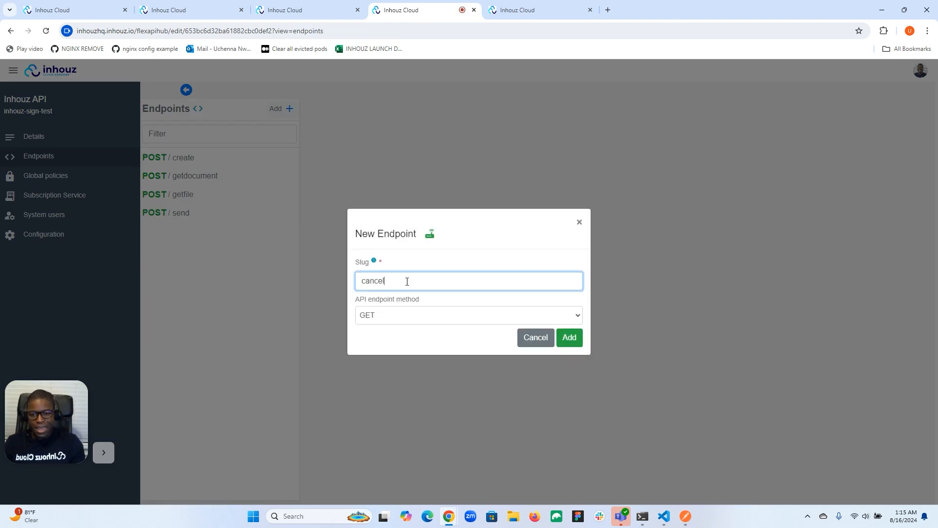
pyautogui.click(398, 315)
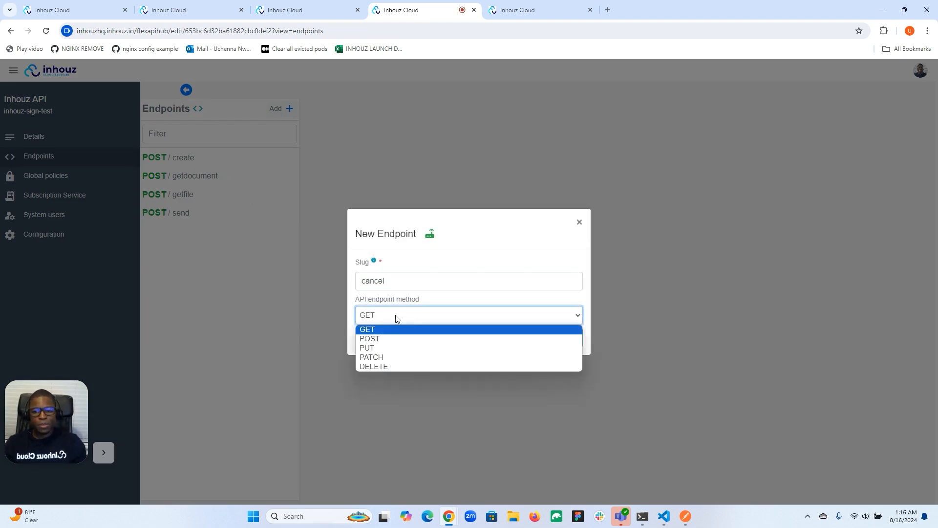
pyautogui.click(389, 339)
pyautogui.click(569, 336)
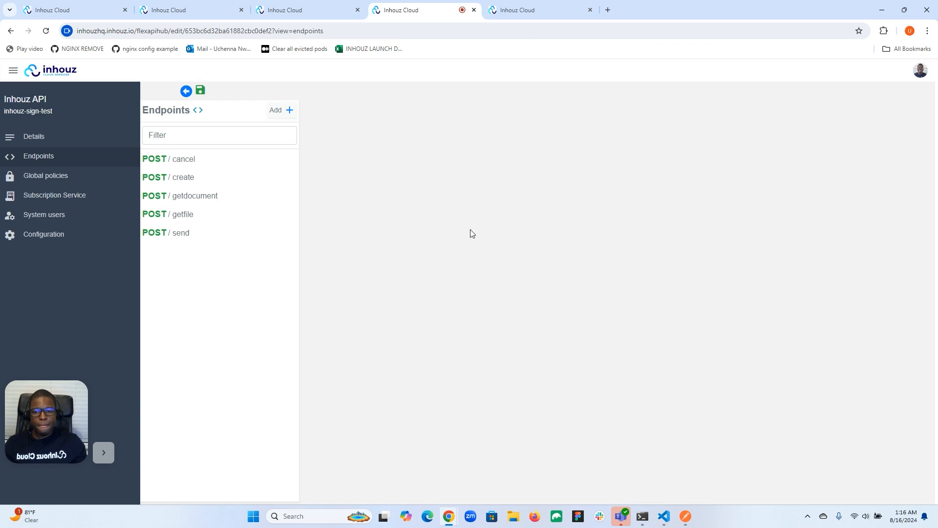
# - Set cancelInhouzSignTest as the function the cancel endpoint executes, and save the API
pyautogui.click(205, 178)
pyautogui.click(205, 161)
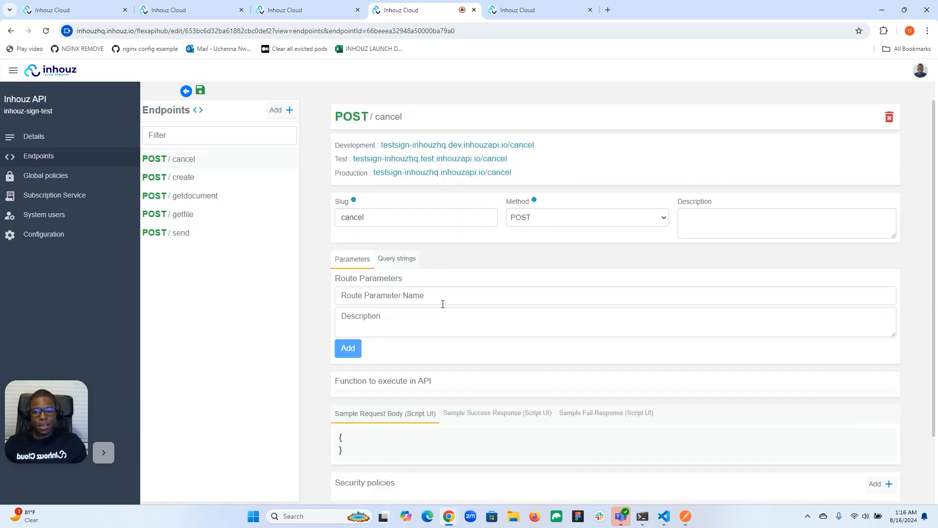
pyautogui.click(410, 389)
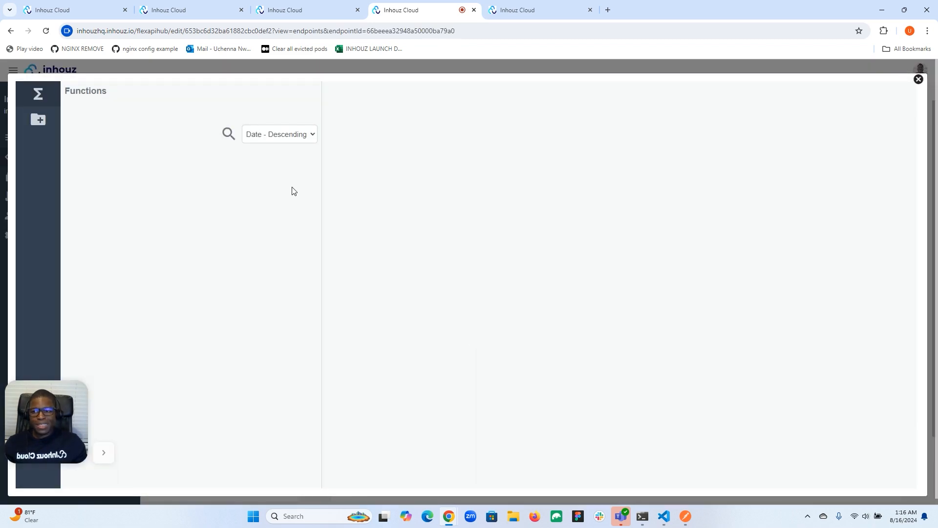
pyautogui.click(205, 193)
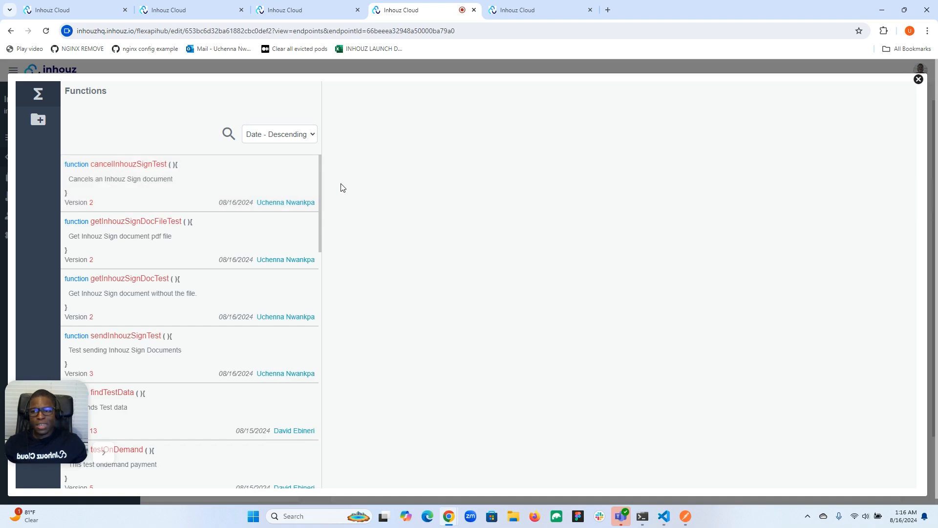
pyautogui.click(894, 97)
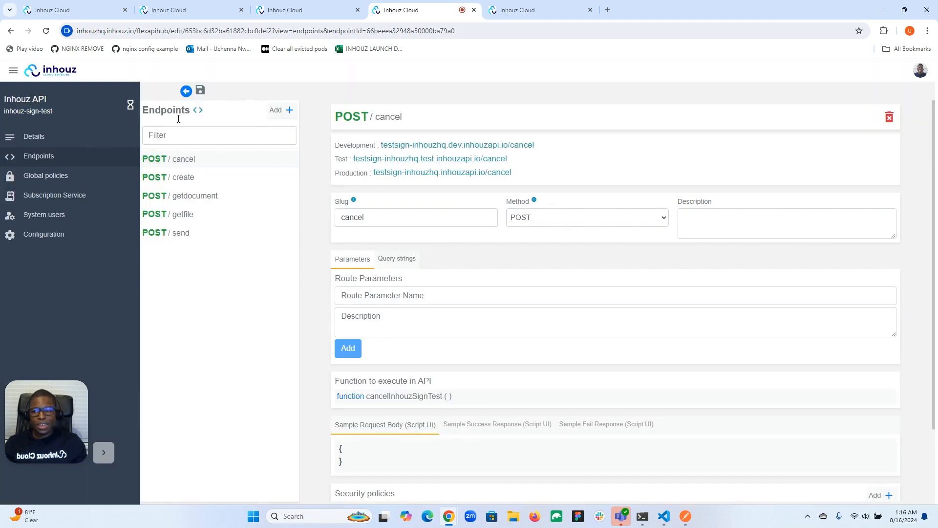
# - Deploy the current version of the inhouz-sign-test API to Development
pyautogui.click(64, 237)
pyautogui.click(272, 232)
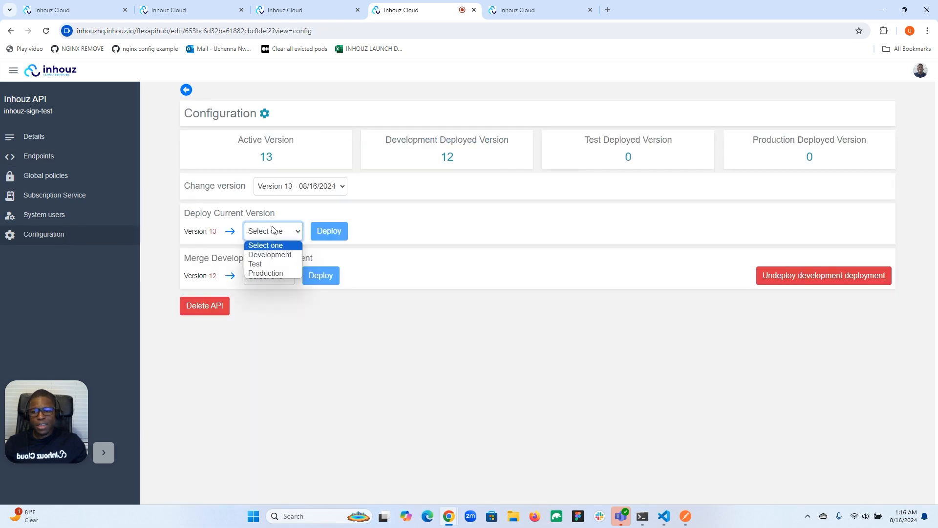
pyautogui.click(268, 254)
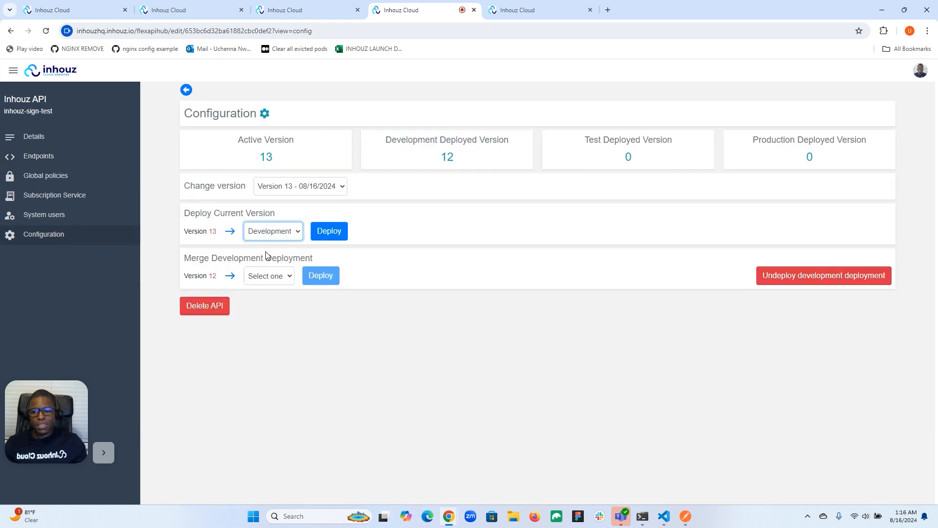
pyautogui.click(338, 235)
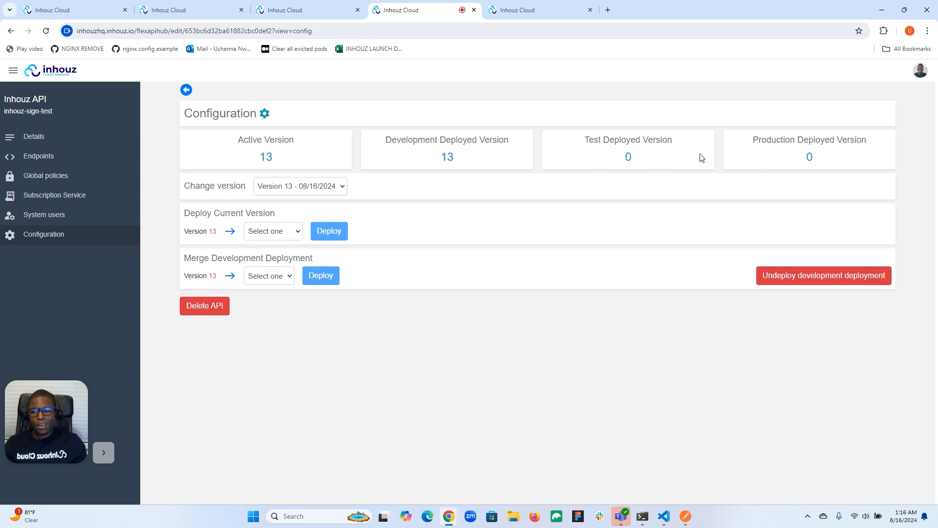
# - Copy the development URL of the cancel endpoint
pyautogui.click(62, 157)
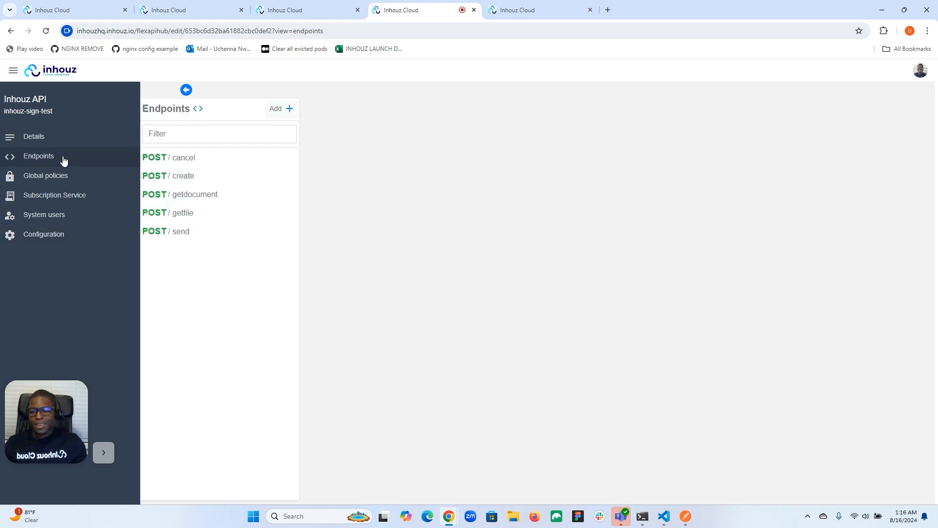
pyautogui.click(182, 159)
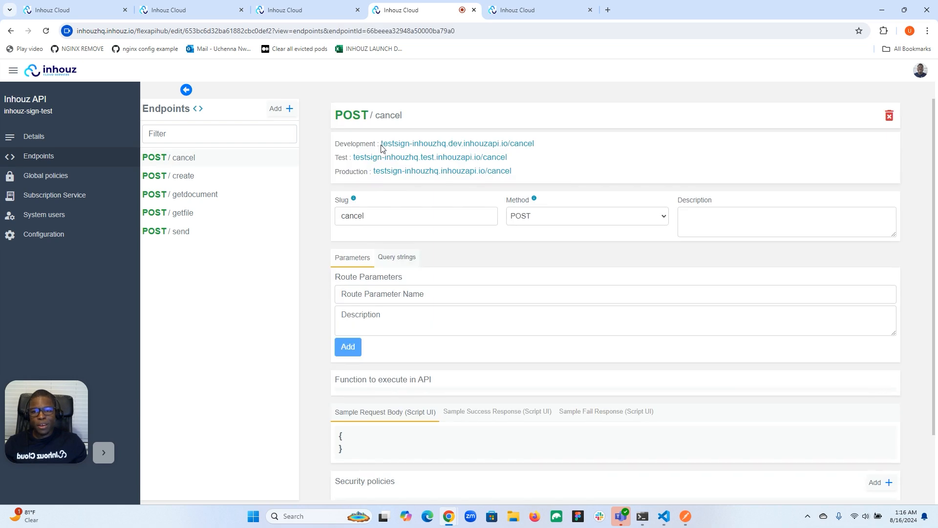
pyautogui.moveTo(394, 143); pyautogui.dragTo(537, 149)
pyautogui.rightClick(482, 149)
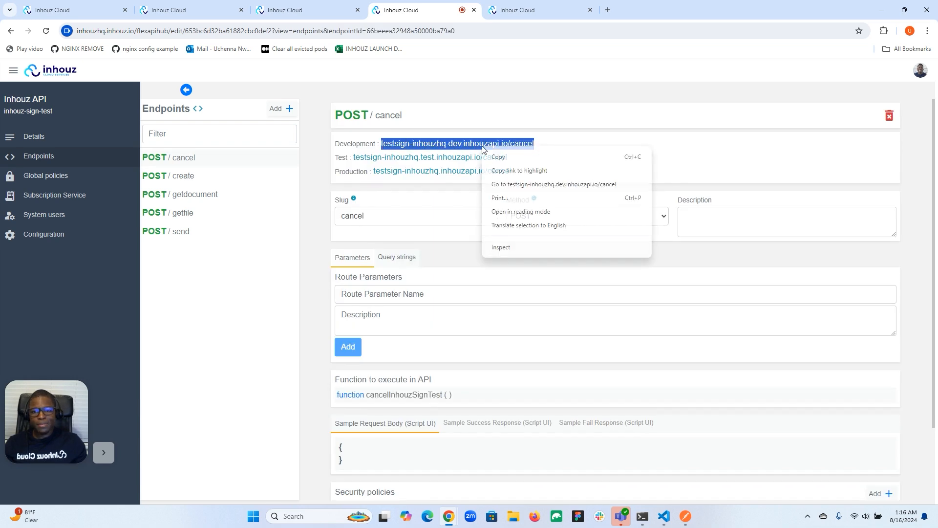
pyautogui.click(499, 157)
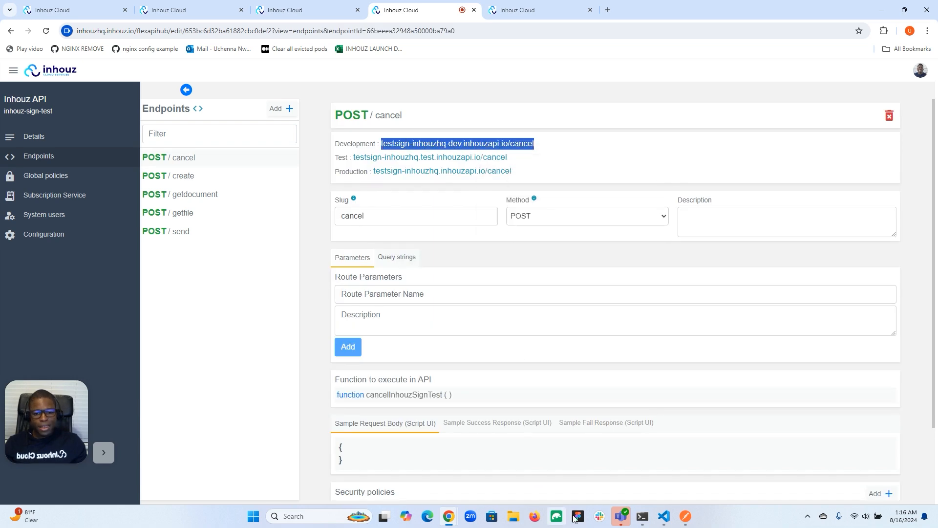
pyautogui.click(686, 517)
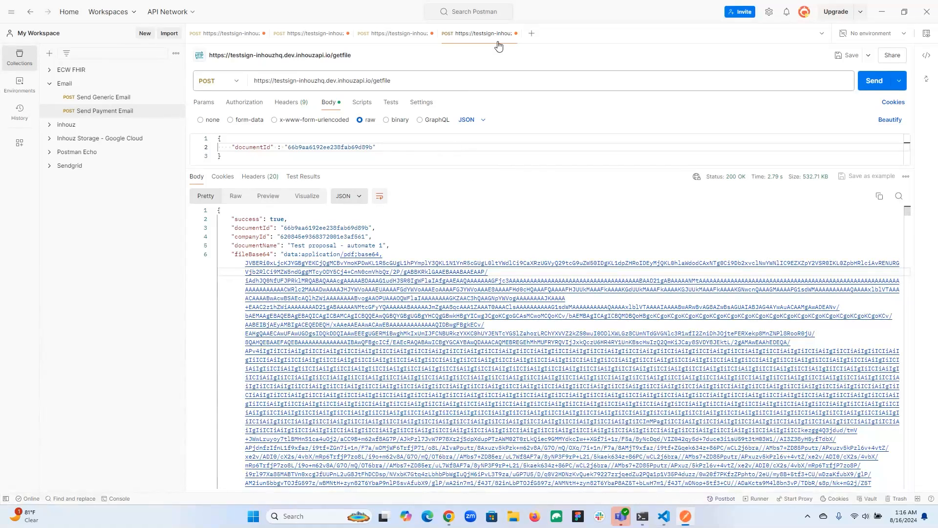
pyautogui.click(534, 34)
pyautogui.click(224, 81)
pyautogui.click(218, 123)
pyautogui.click(298, 80)
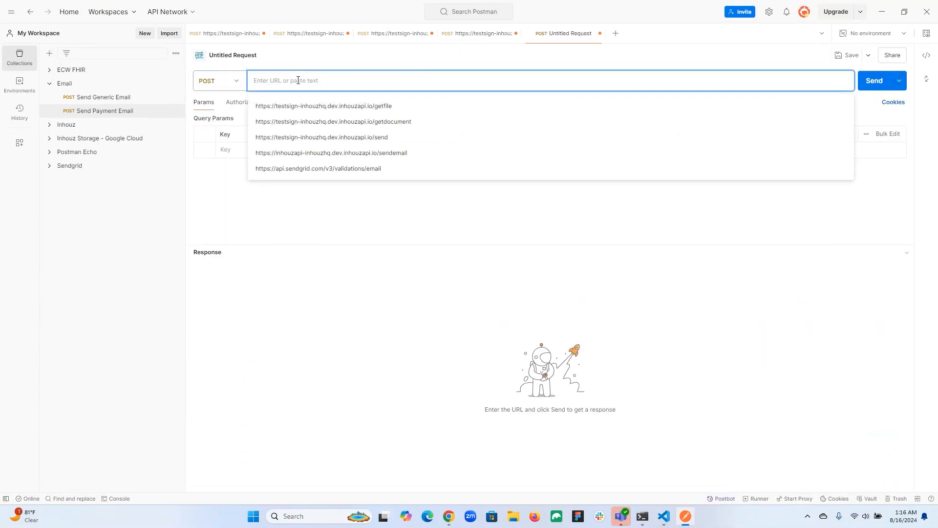
pyautogui.write('https://')
pyautogui.hotkey('ctrl', 'v')
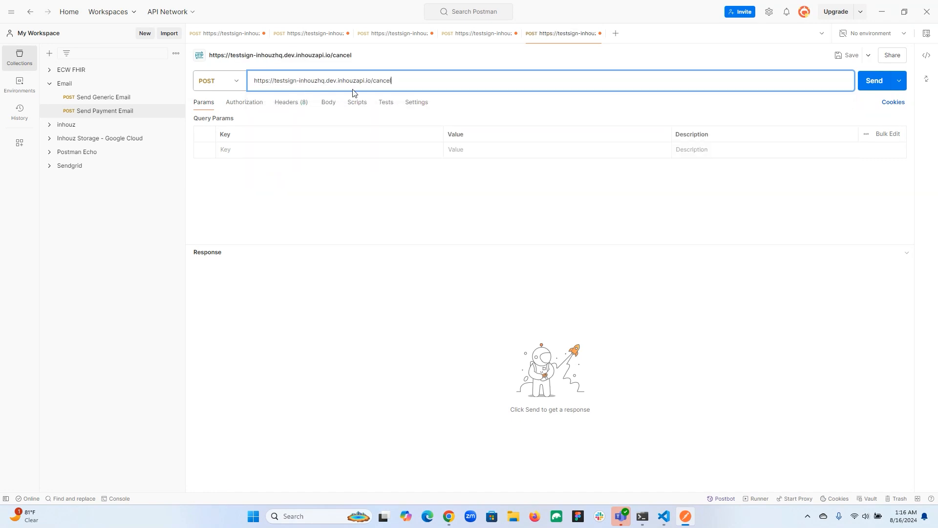
# - Set the cancel request's body to raw JSON and start an object with a documentId key
pyautogui.click(327, 109)
pyautogui.click(358, 120)
pyautogui.write('{')
pyautogui.press('Return')
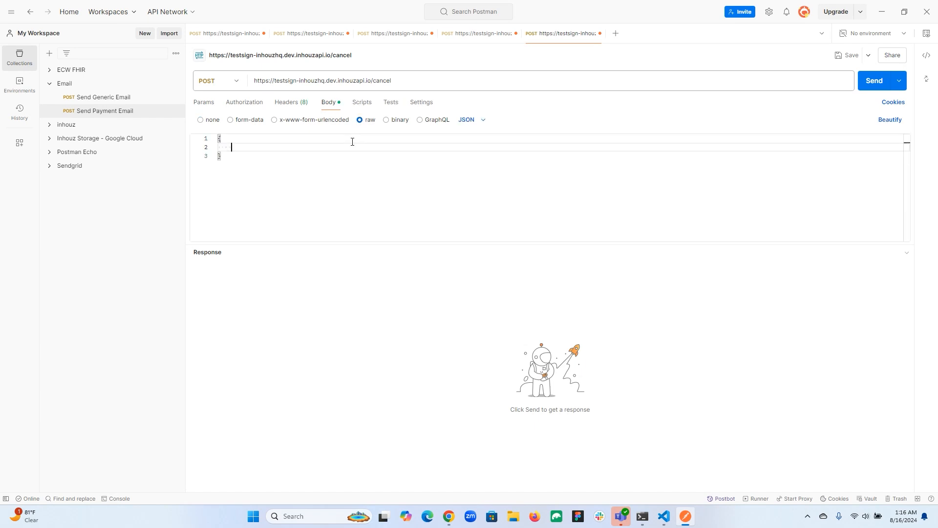
pyautogui.write('"c')
# - Switch to the Inhouz Sign documents list in the browser and copy the document ID of Test proposal - automate 2
pyautogui.moveTo(449, 524)
pyautogui.click(389, 465)
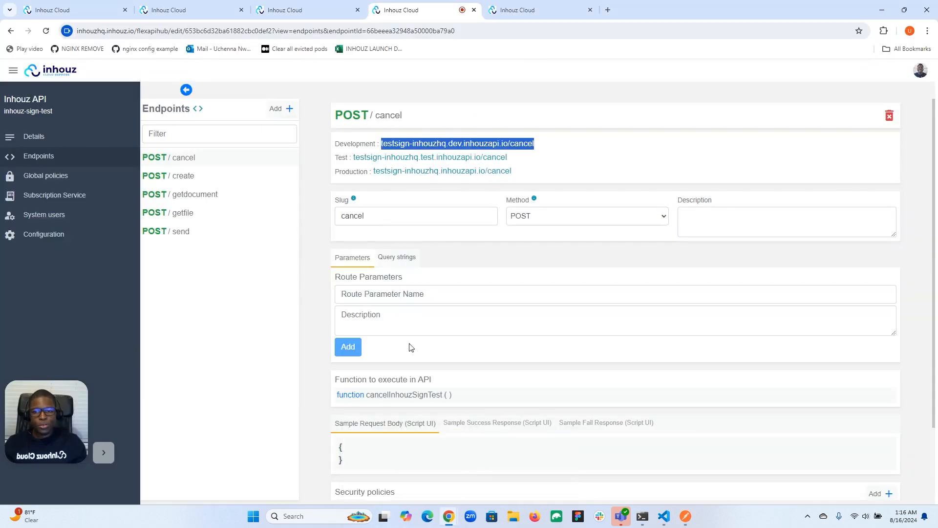
pyautogui.click(312, 10)
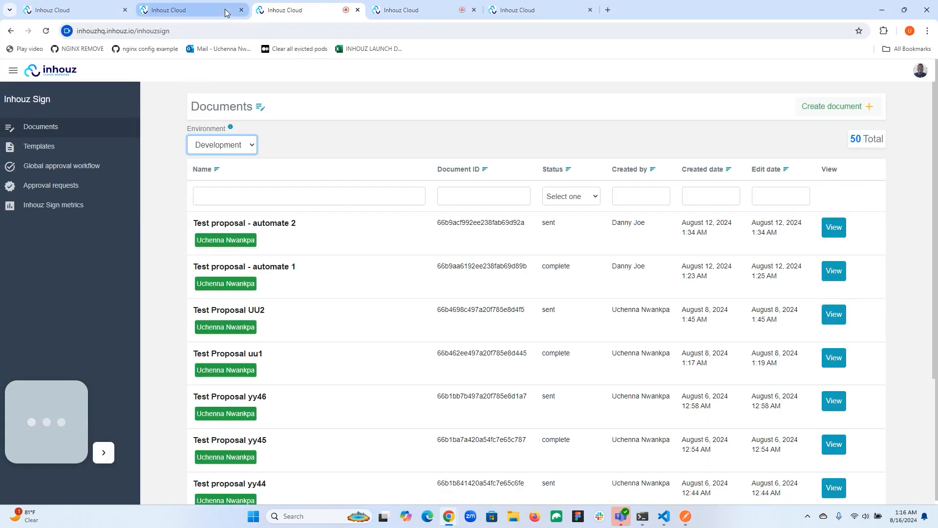
pyautogui.doubleClick(471, 222)
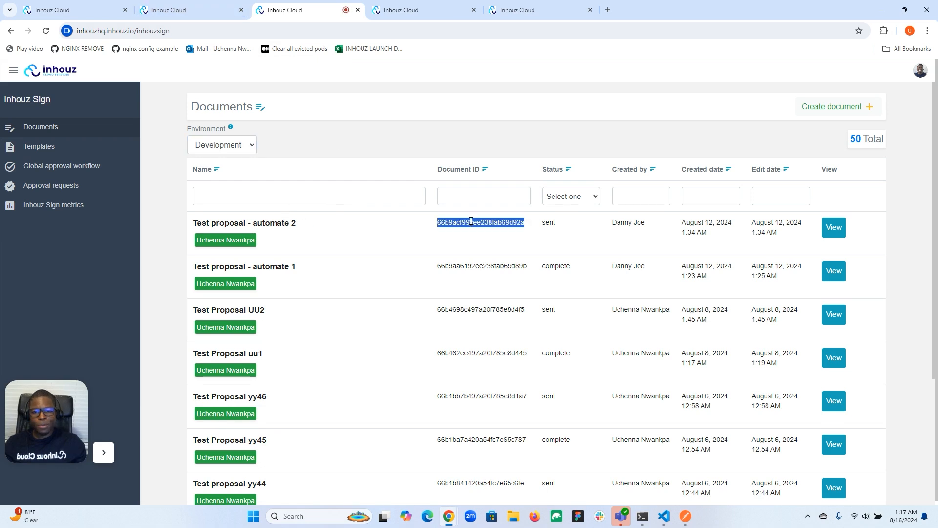
pyautogui.rightClick(470, 224)
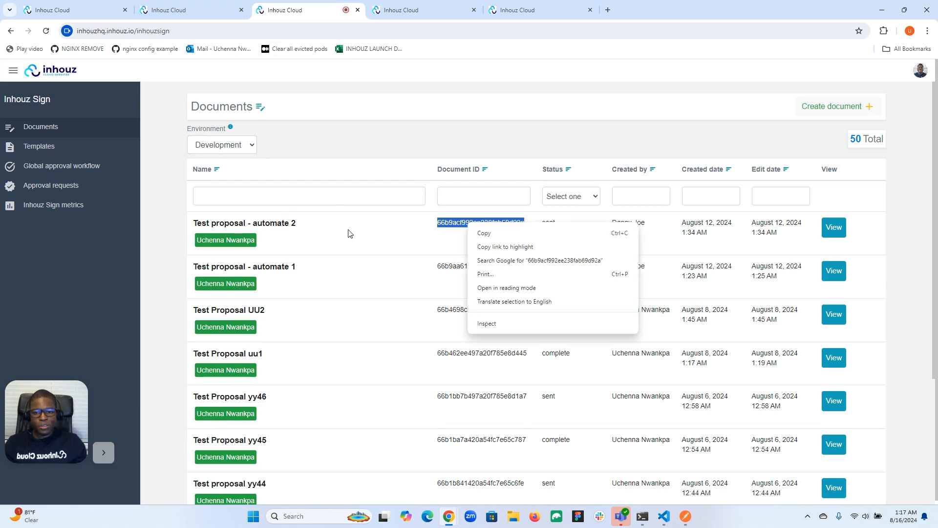
pyautogui.click(485, 233)
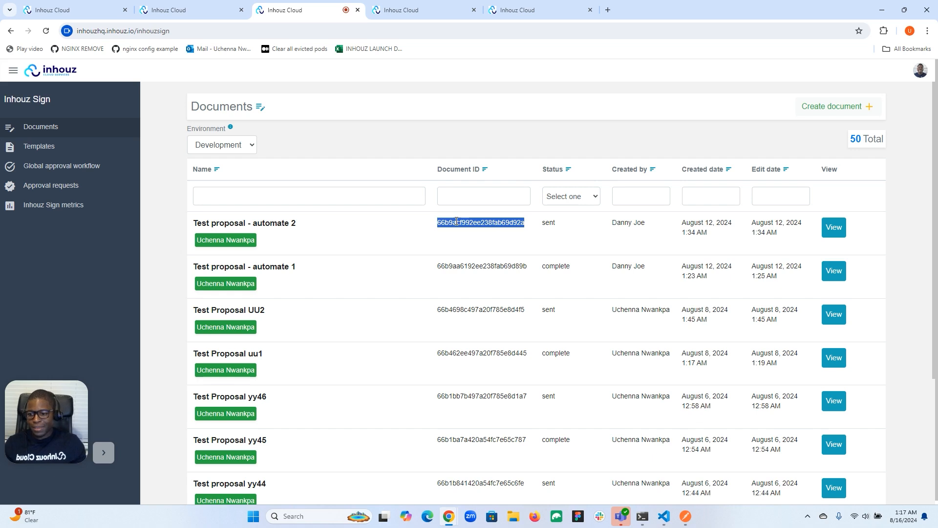
pyautogui.rightClick(464, 221)
pyautogui.click(488, 232)
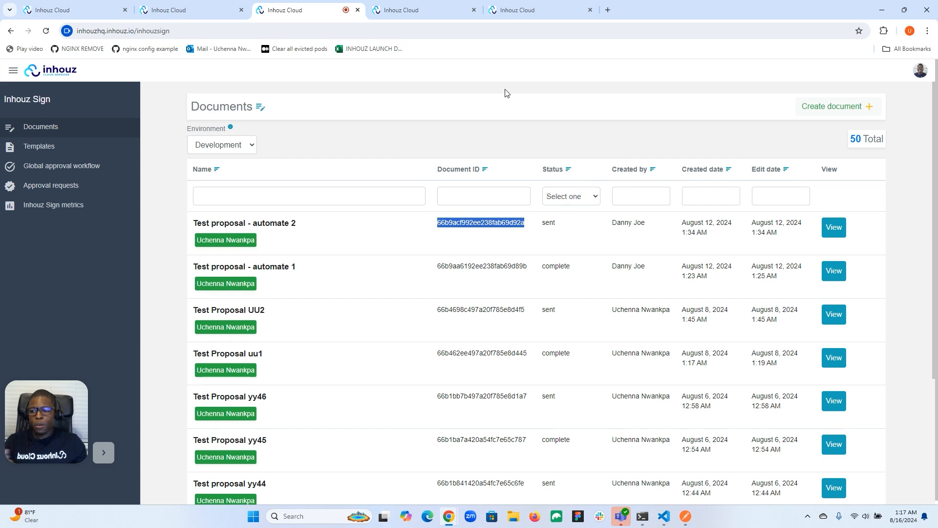
pyautogui.rightClick(475, 222)
pyautogui.click(498, 236)
pyautogui.click(452, 242)
# - Switch back to Postman, paste the copied document ID as the documentId value, and send the cancel request
pyautogui.click(687, 517)
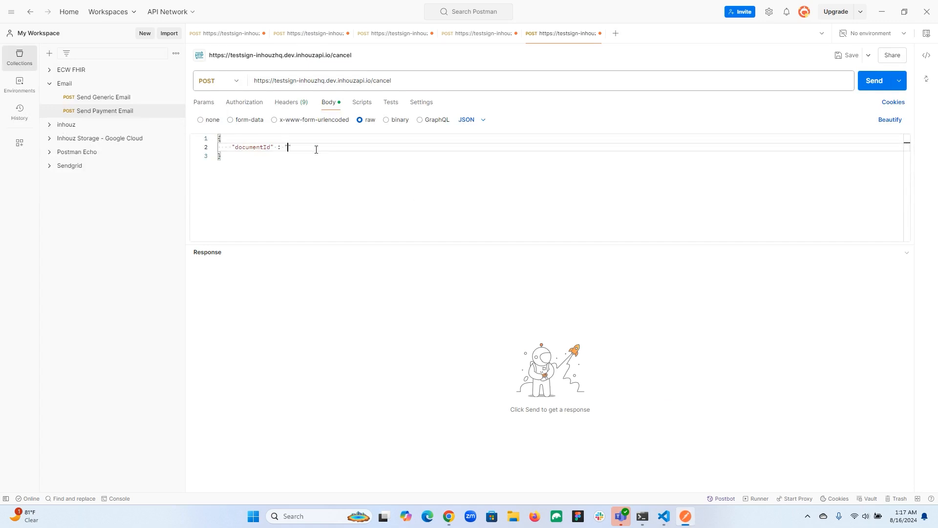
pyautogui.hotkey('ctrl', 'v')
pyautogui.click(875, 86)
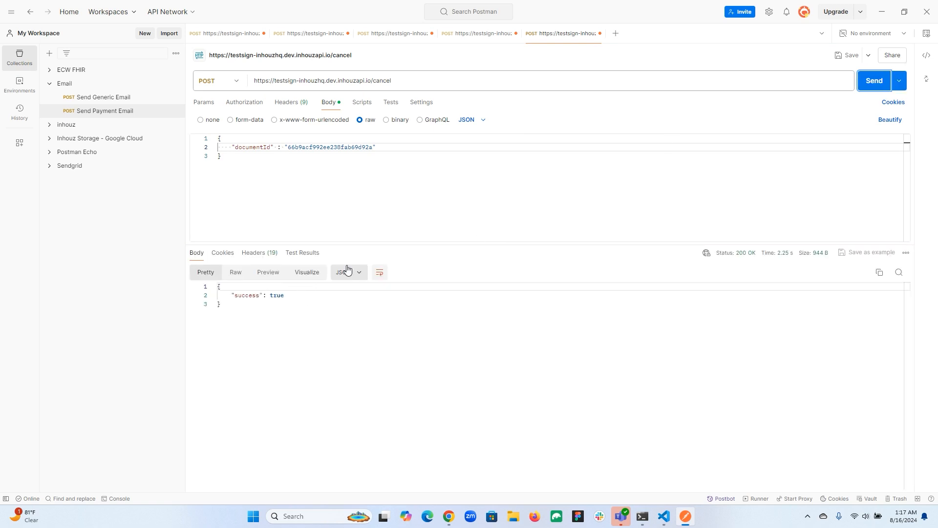
# - Return to the Inhouz Sign documents list and show the Development environment to check the status of Test proposal - automate 2
pyautogui.click(886, 13)
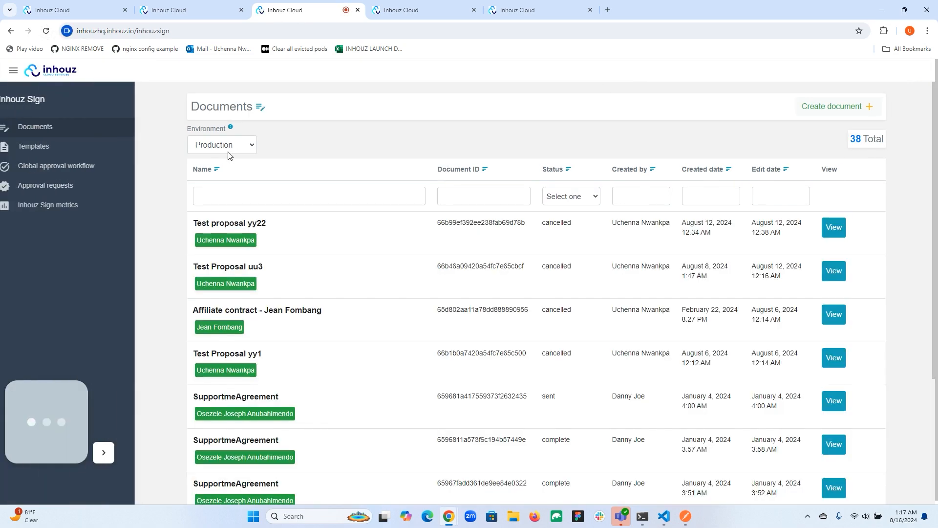
pyautogui.click(229, 152)
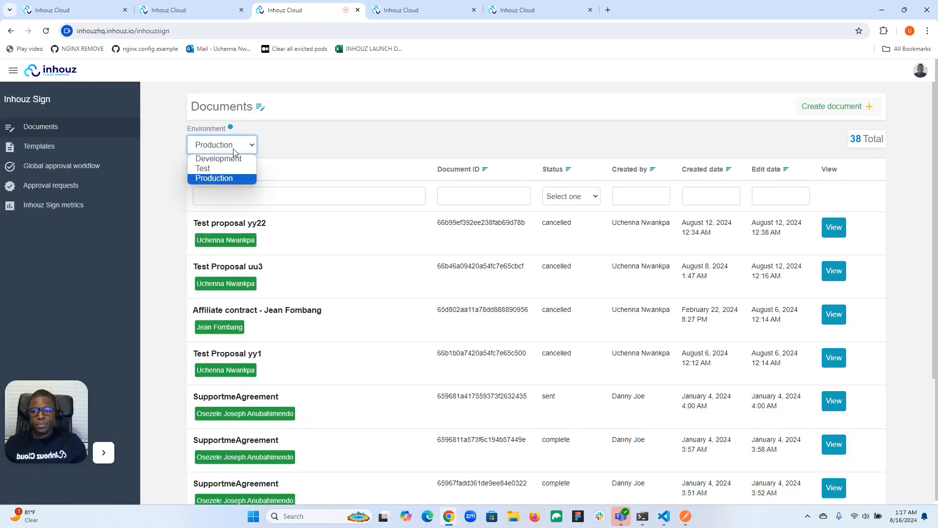
pyautogui.click(234, 157)
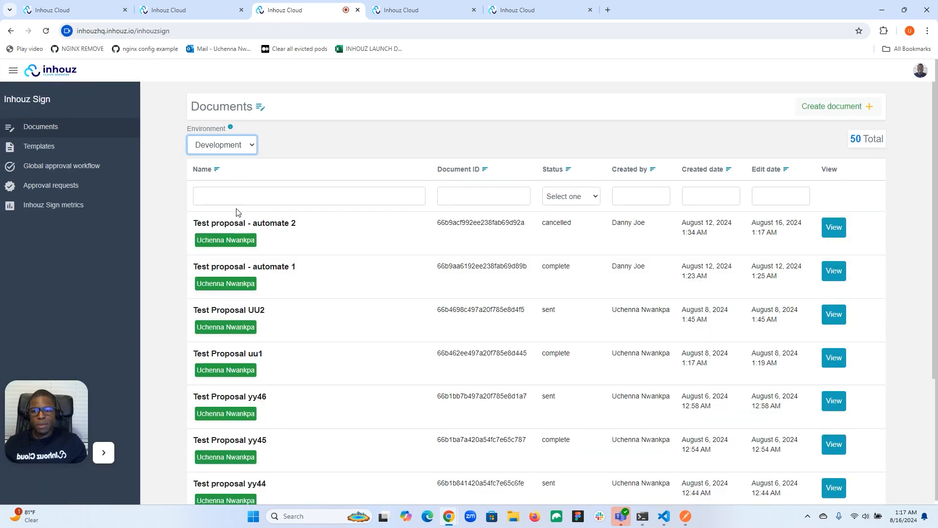